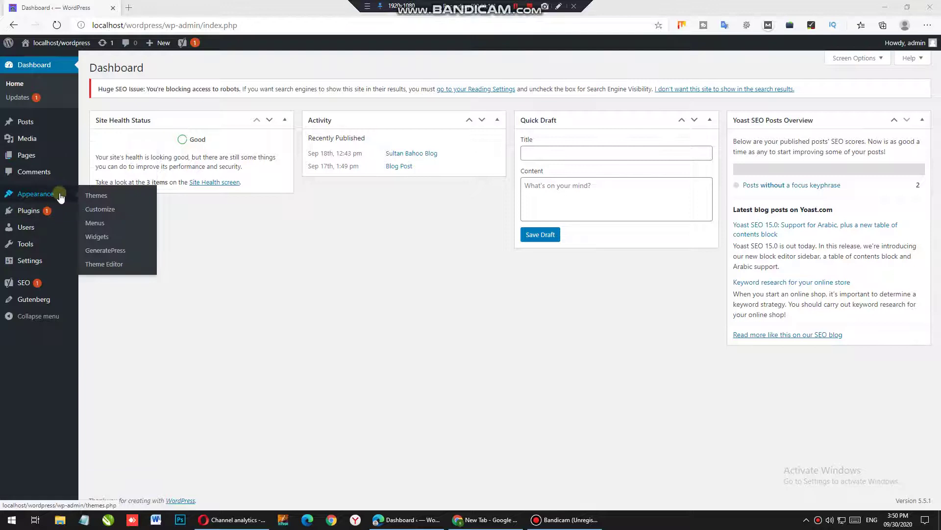
Enable Load essential icons only, Combine CSS and Cache dynamic CSS in the theme customizer's General settings
click(109, 211)
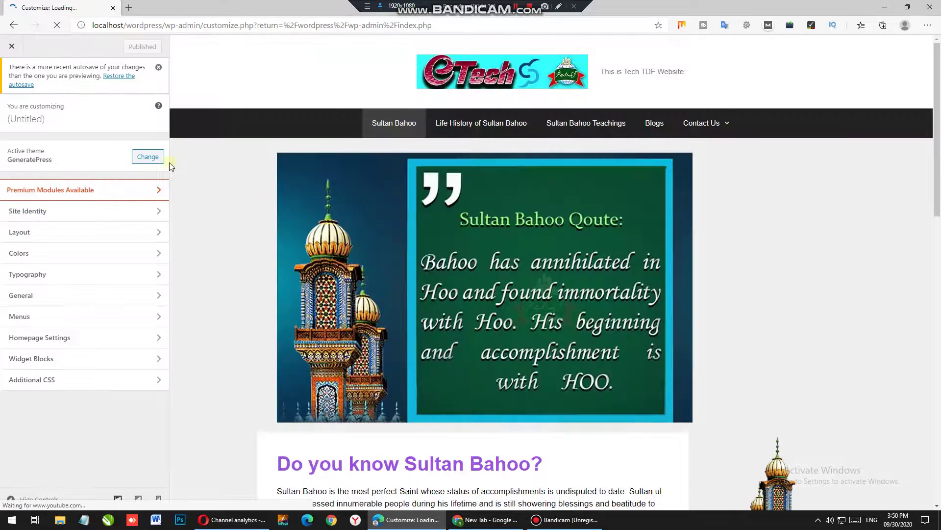
scroll(175, 206, down, 3)
scroll(175, 205, down, 1)
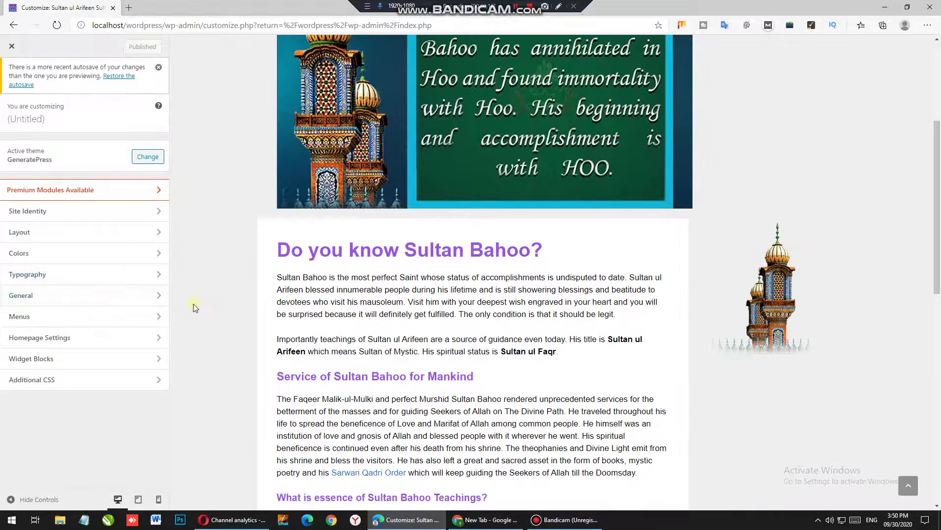
click(83, 298)
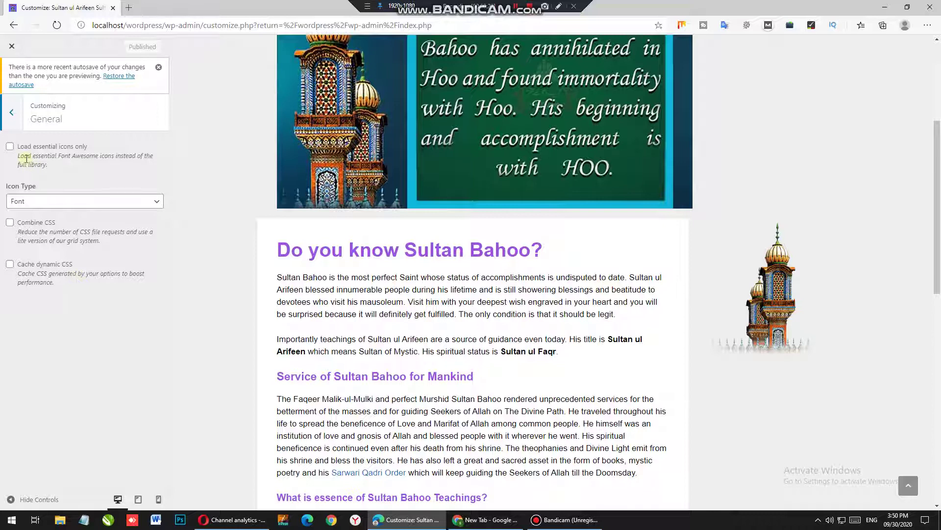
click(10, 147)
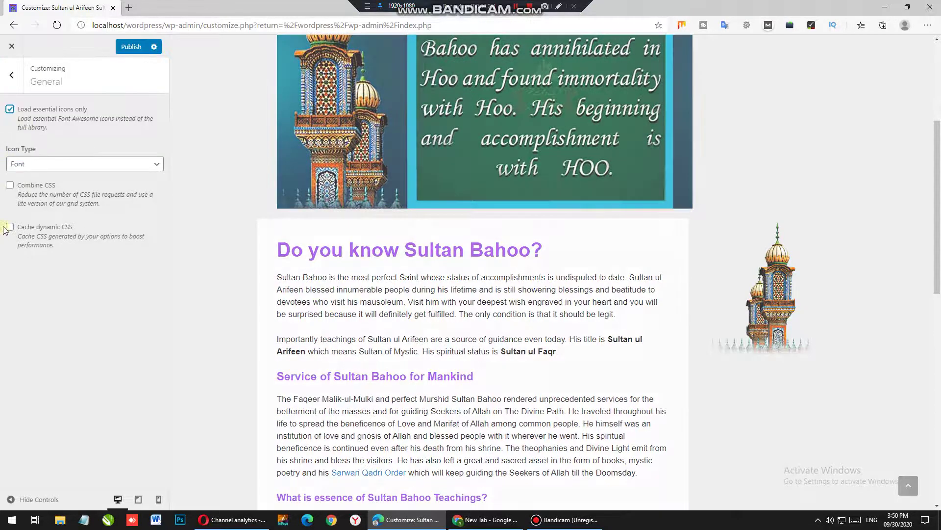
click(9, 186)
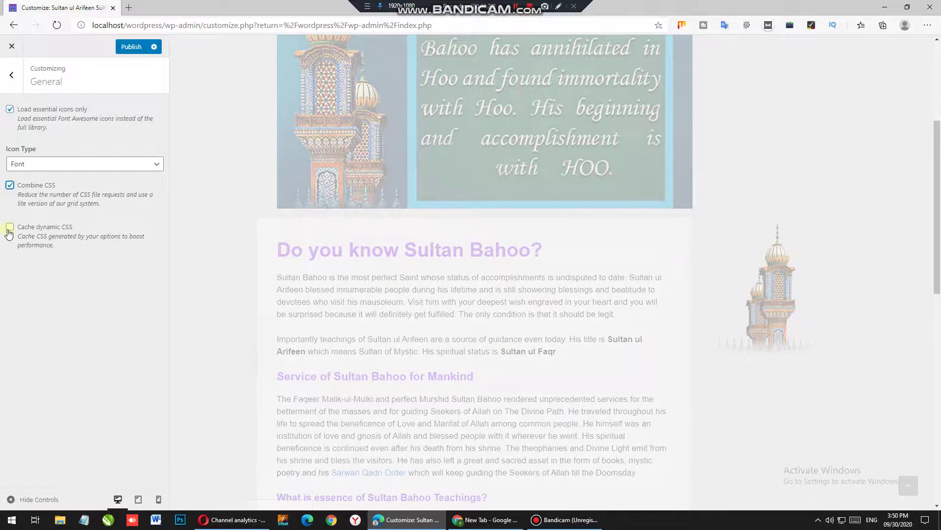
click(9, 228)
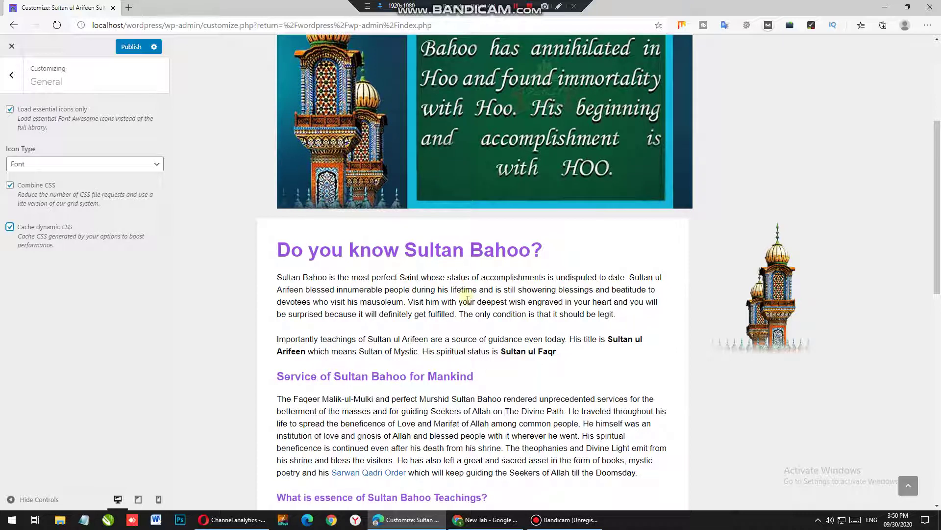
Examine the site's homepage on the live front end, from the quote image down to the footer
scroll(338, 260, down, 2)
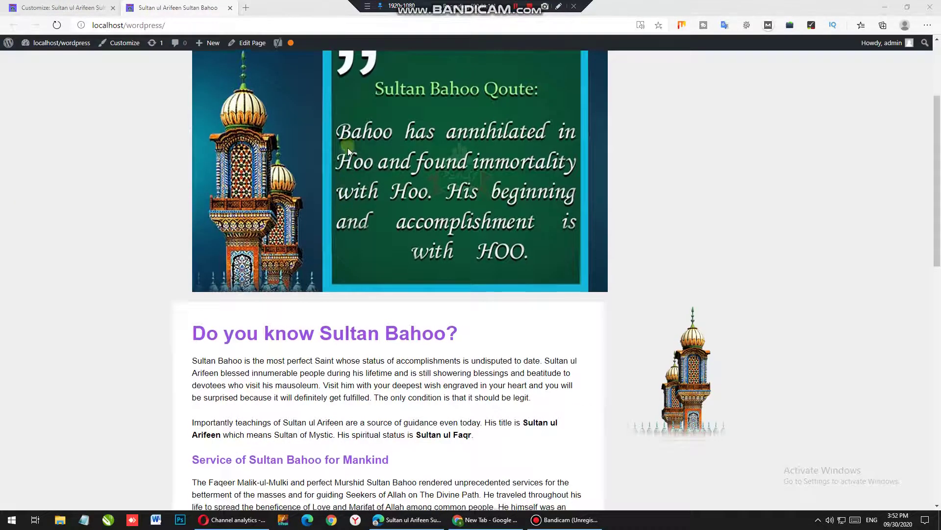
scroll(347, 148, down, 9)
scroll(345, 151, down, 3)
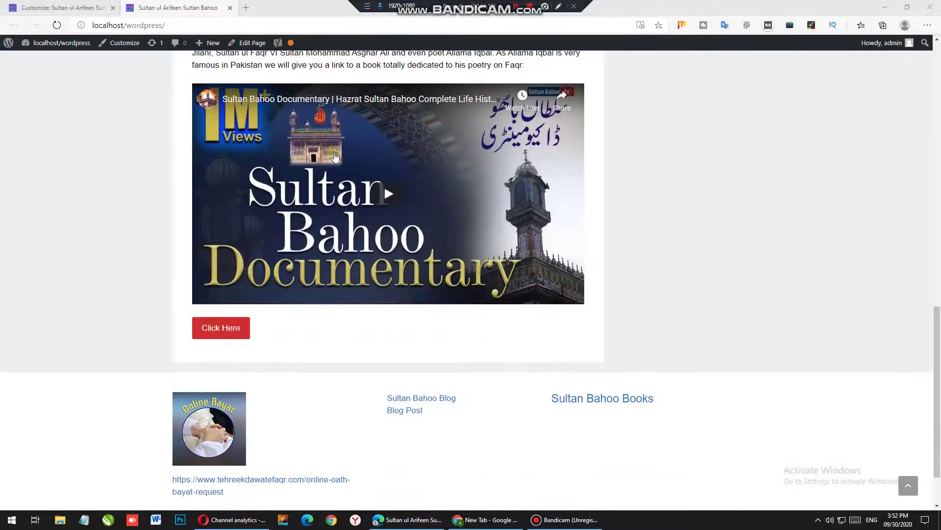
scroll(323, 150, up, 8)
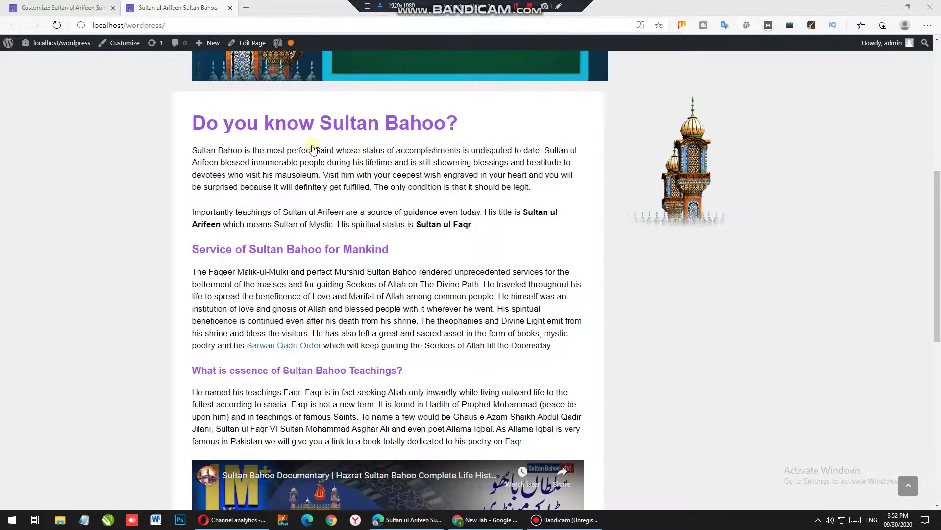
scroll(304, 219, up, 3)
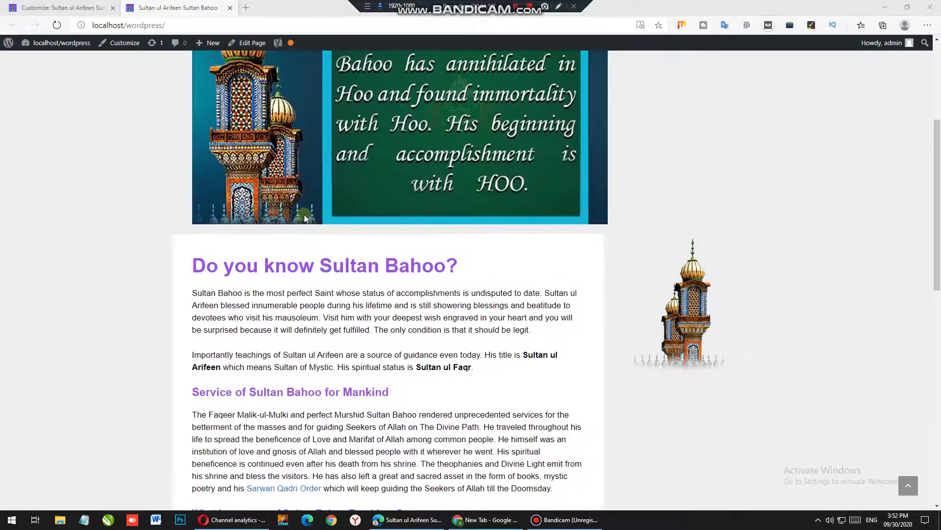
scroll(305, 218, down, 2)
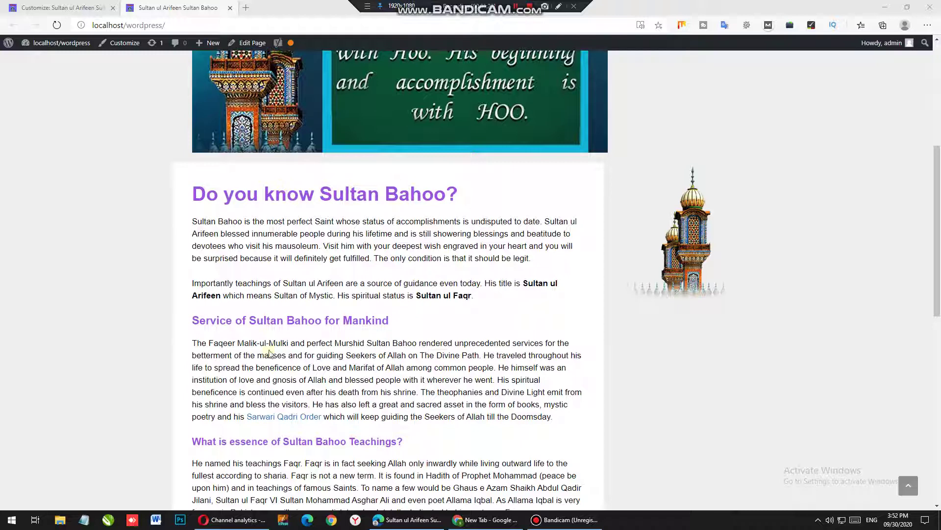
Display the homepage's source code and examine its metadata, stylesheet links and inline CSS
click(285, 320)
key(ctrl+u)
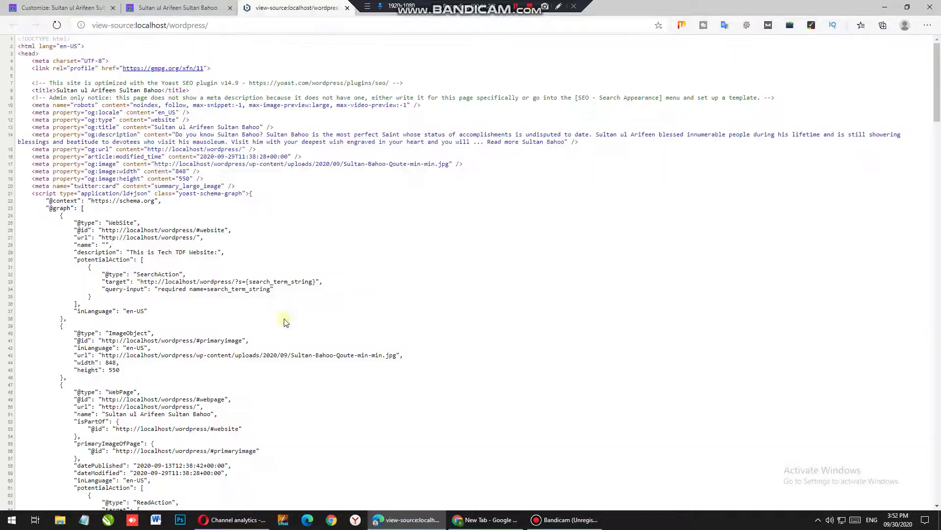
scroll(301, 136, down, 20)
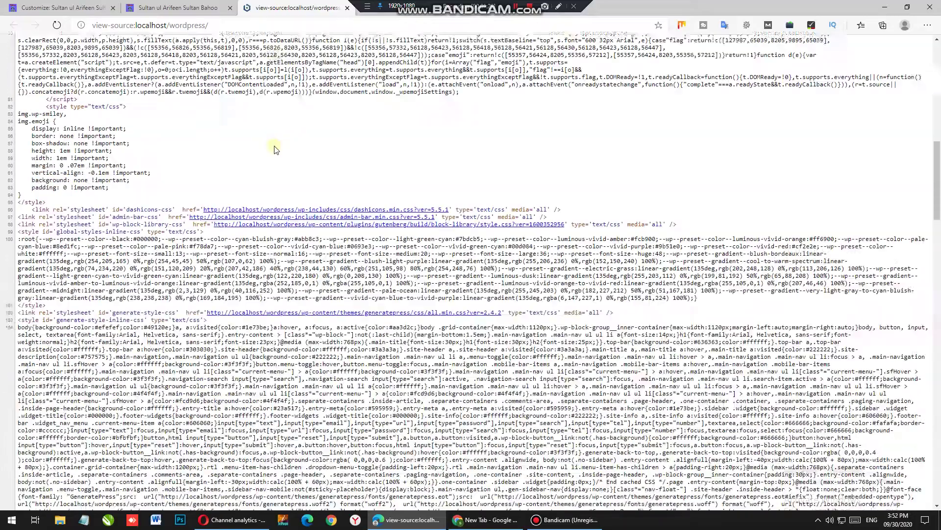
scroll(274, 143, down, 10)
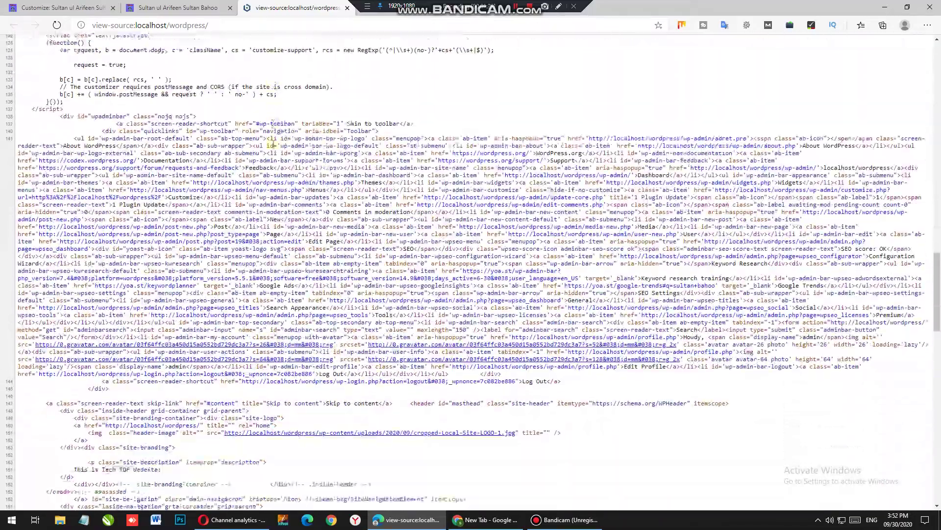
scroll(273, 143, down, 5)
scroll(273, 143, up, 15)
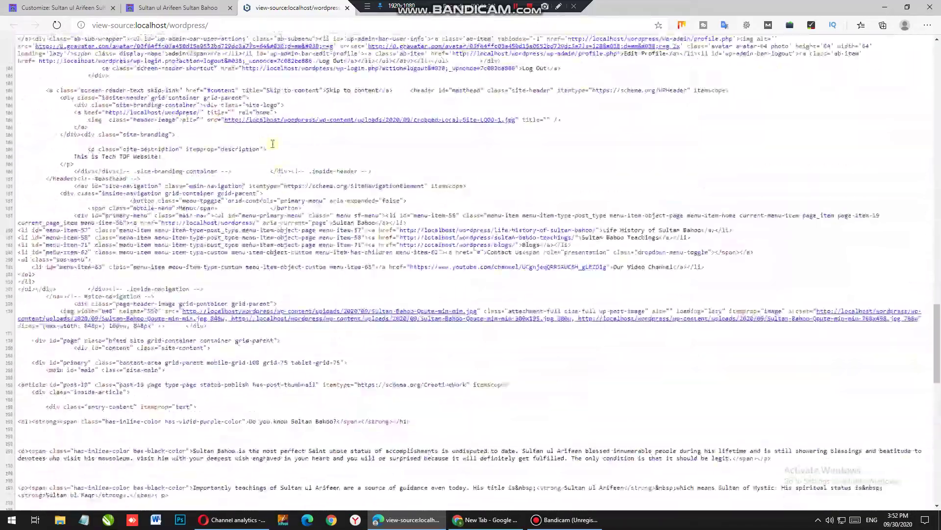
scroll(299, 152, up, 10)
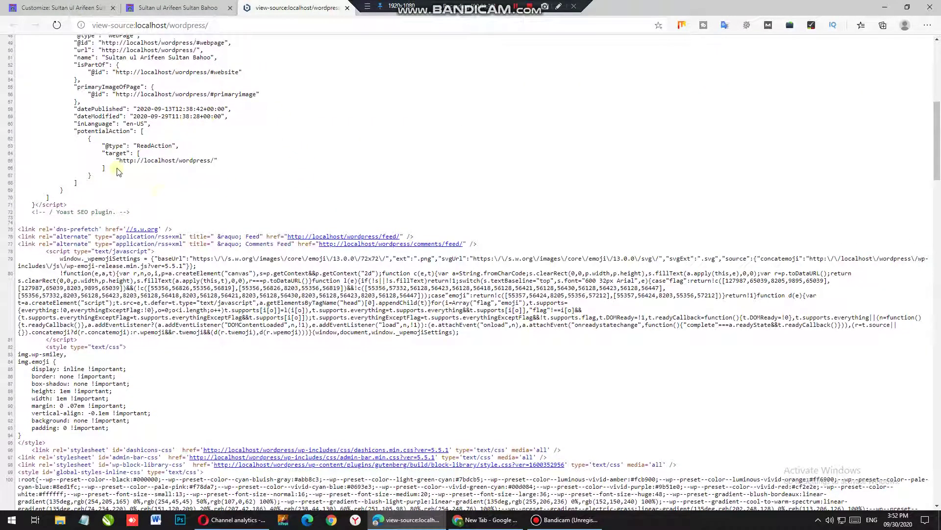
scroll(113, 162, up, 9)
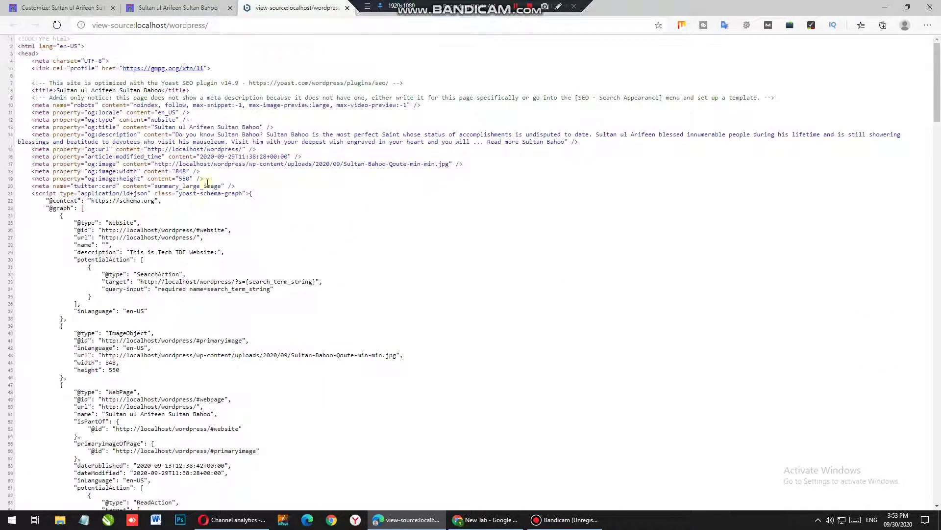
Compare the customizer's General CSS options with the generated CSS in the page source, and close the source view
click(187, 8)
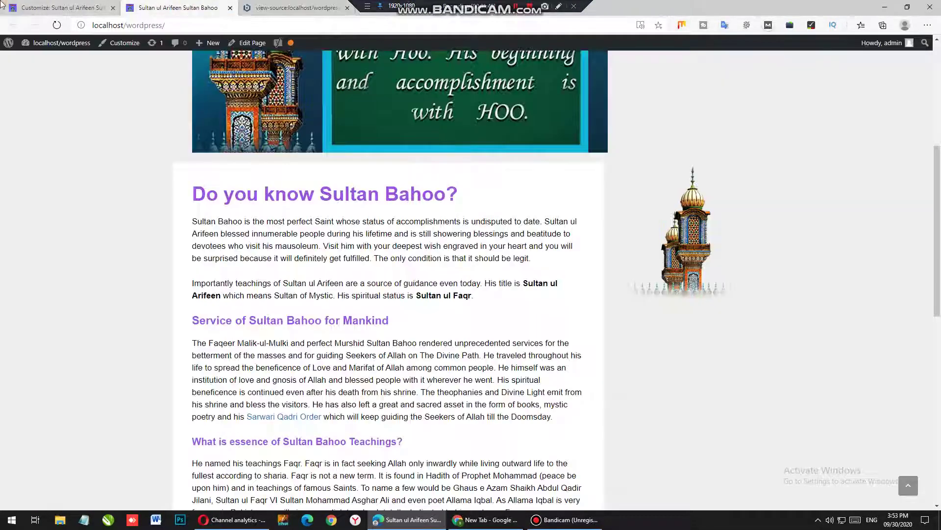
click(85, 5)
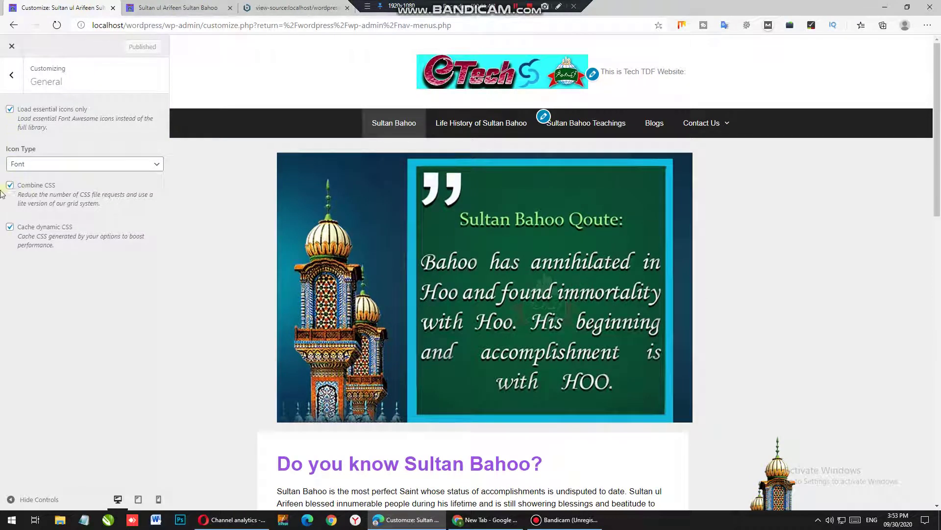
click(265, 7)
scroll(127, 214, down, 4)
scroll(128, 214, down, 3)
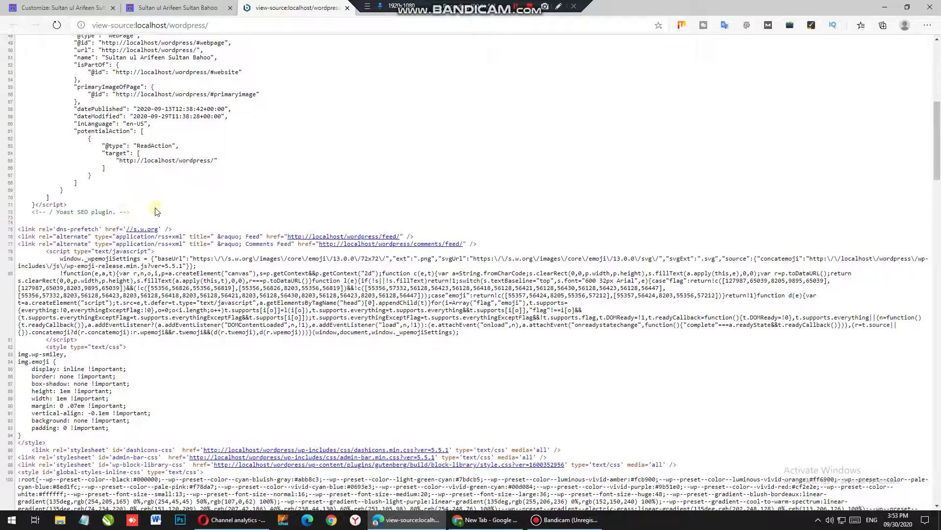
scroll(161, 196, down, 6)
scroll(161, 194, down, 3)
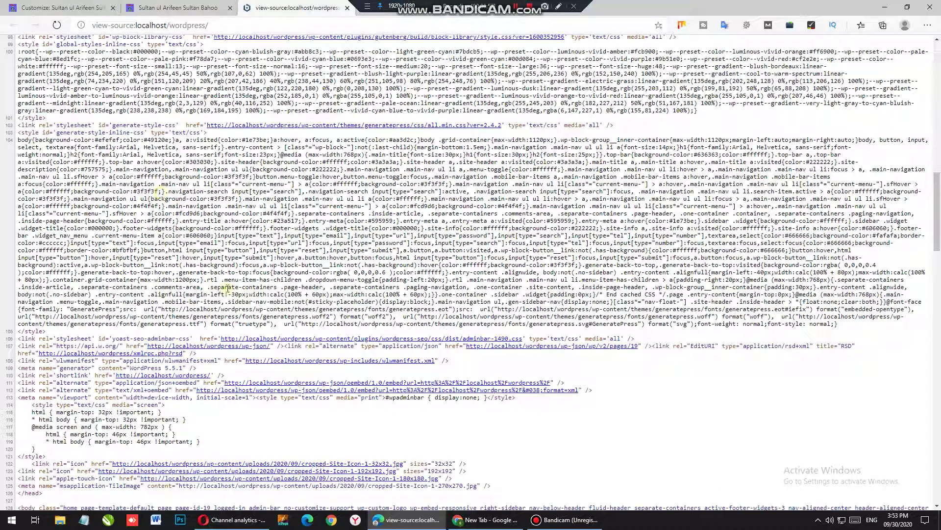
click(347, 9)
click(37, 4)
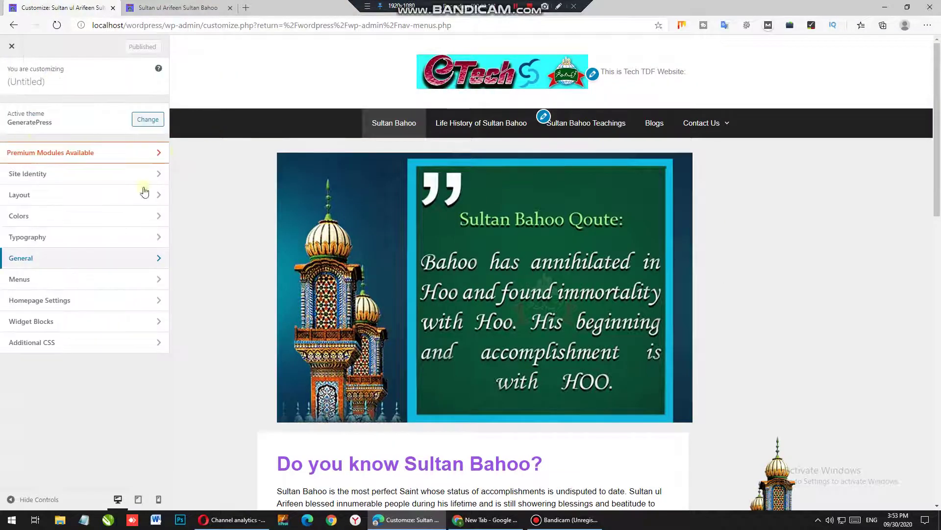
click(79, 259)
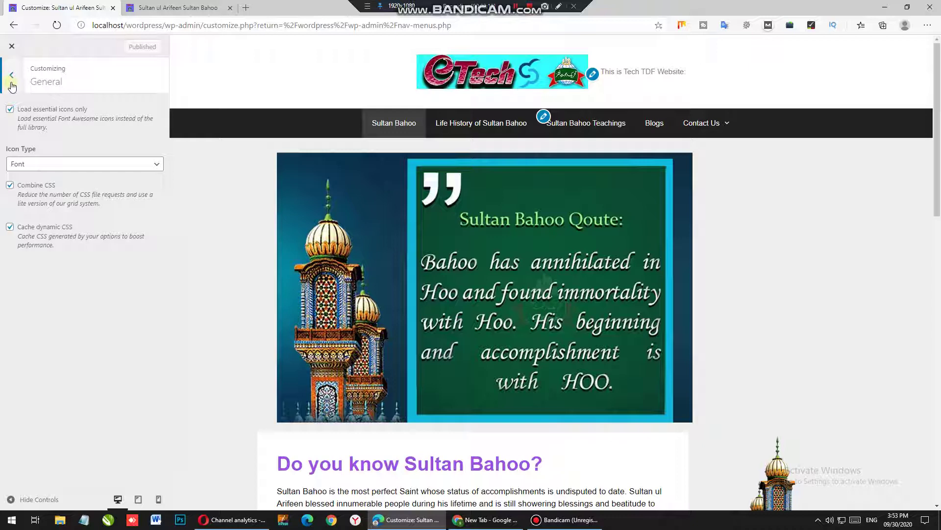
click(11, 75)
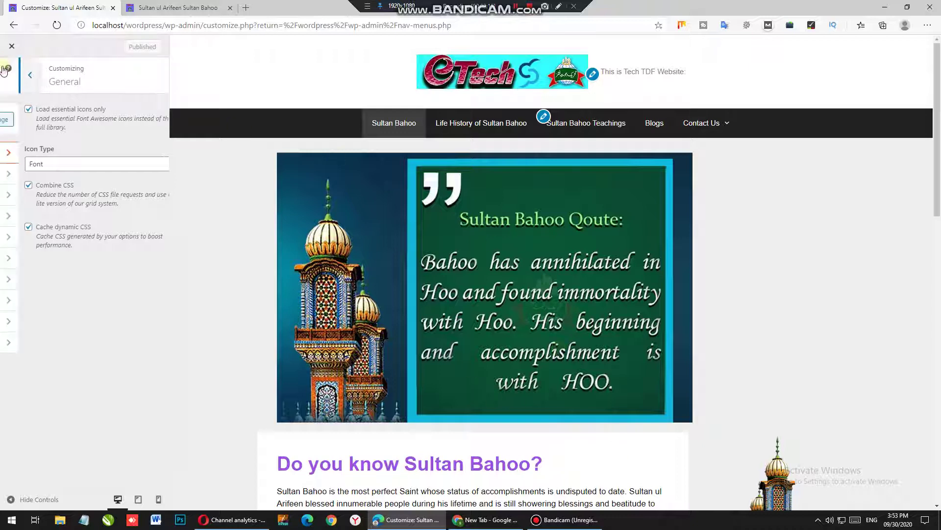
Review the Footer Menu and Primary Menu in the customizer's Menus settings
click(66, 279)
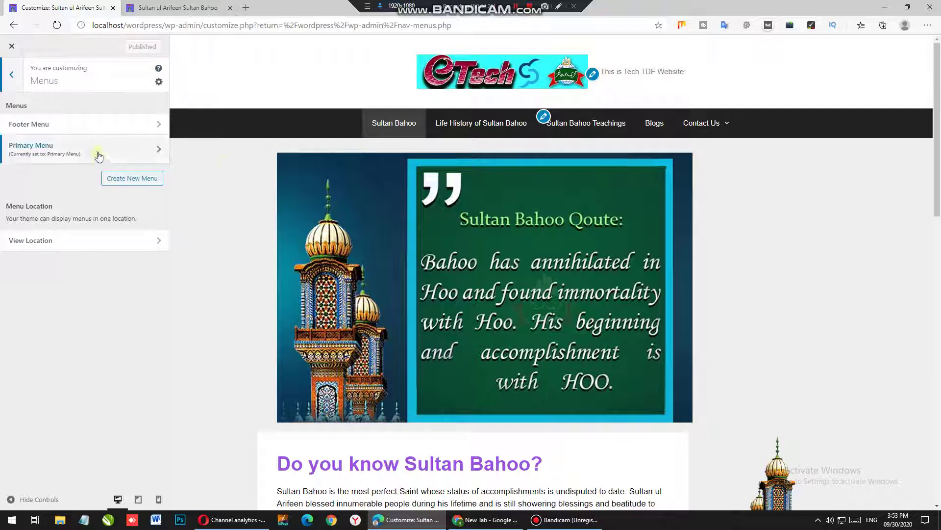
click(71, 126)
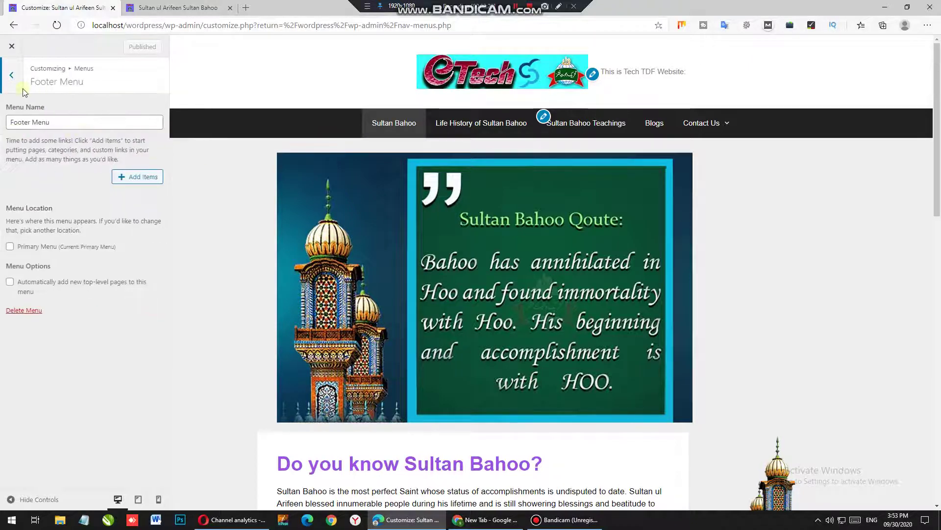
click(12, 76)
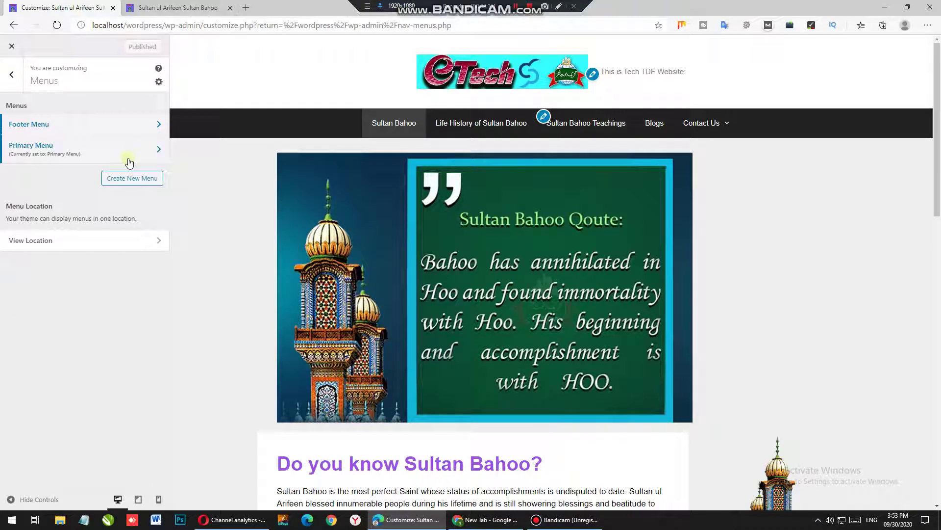
click(94, 150)
click(11, 75)
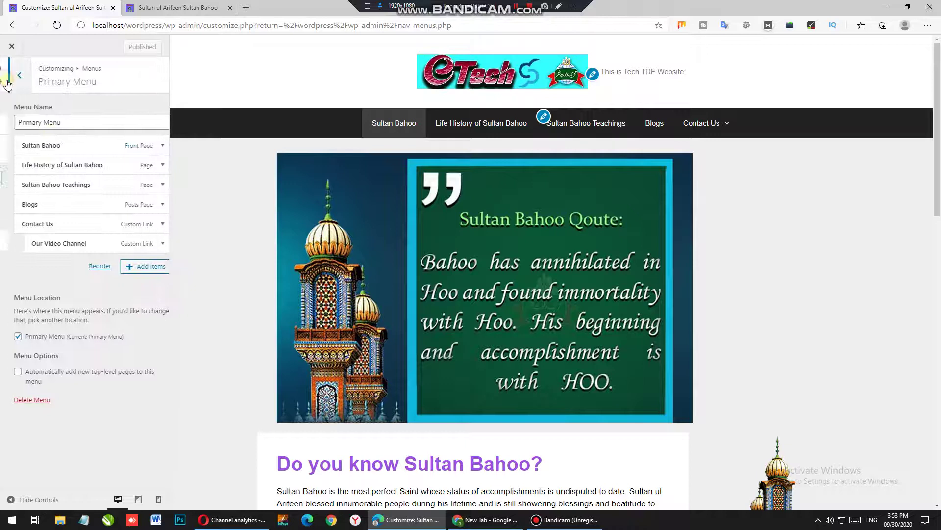
Place Sultan Bahoo Teachings above Life History of Sultan Bahoo in the Primary Menu, and restore the previous order
click(98, 150)
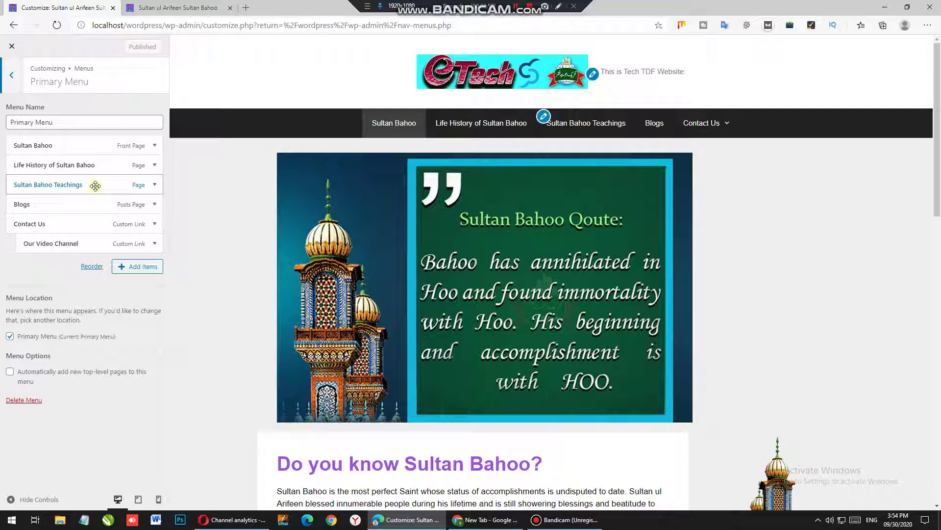
drag(95, 185, 95, 165)
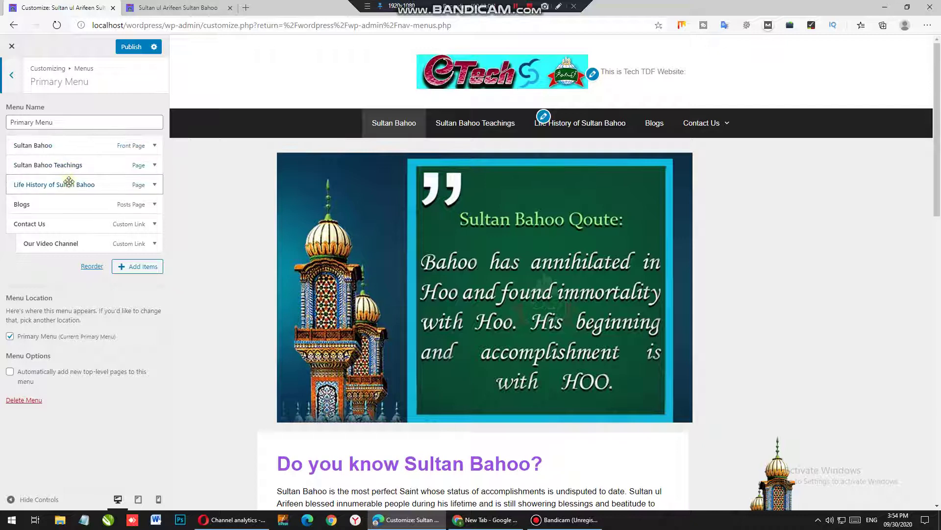
drag(68, 184, 66, 165)
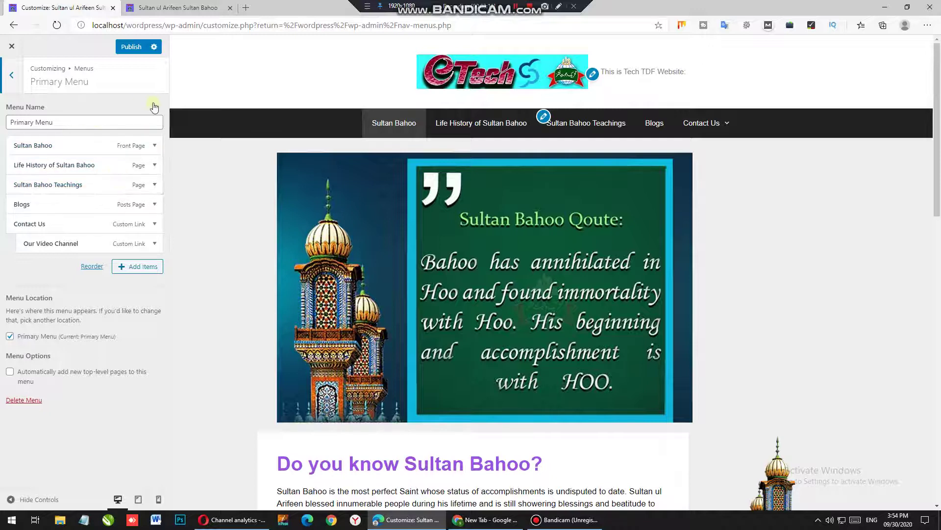
View the pages and other items available for adding to the Primary Menu, and return to the menu list
click(133, 268)
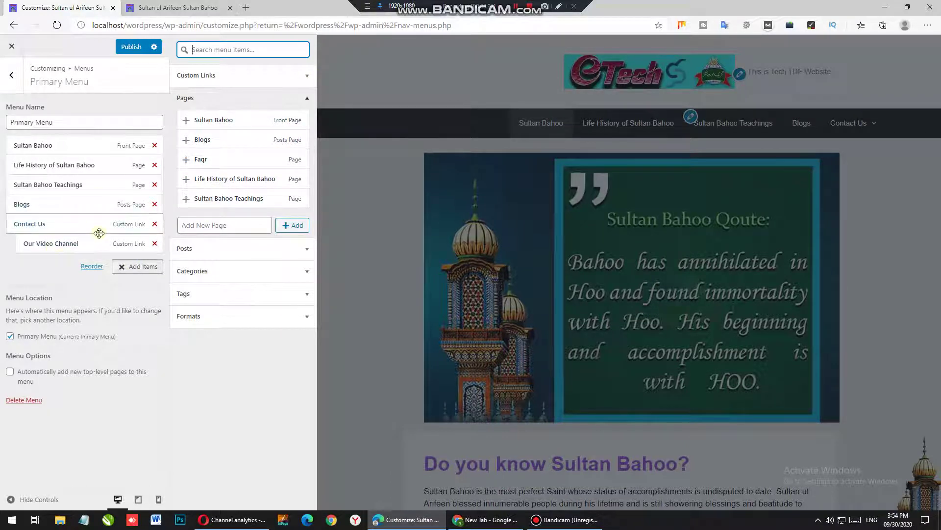
click(124, 268)
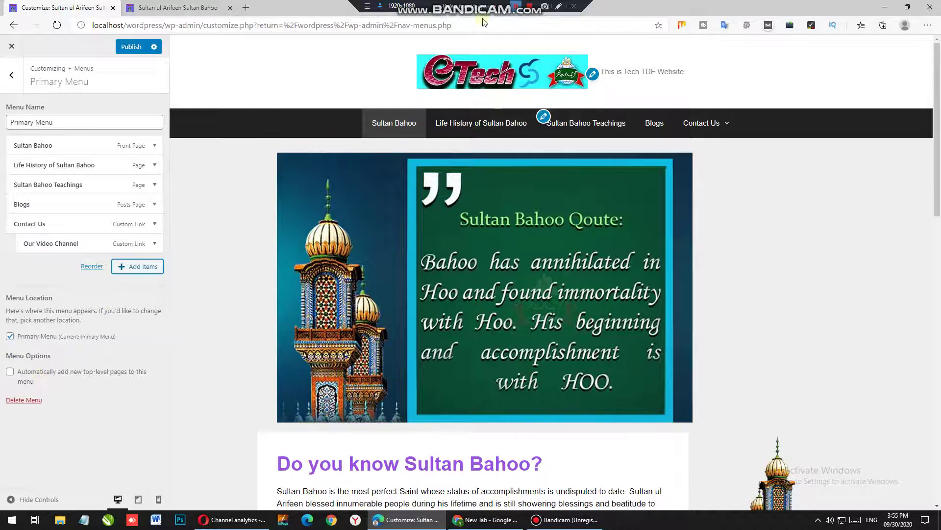
click(516, 6)
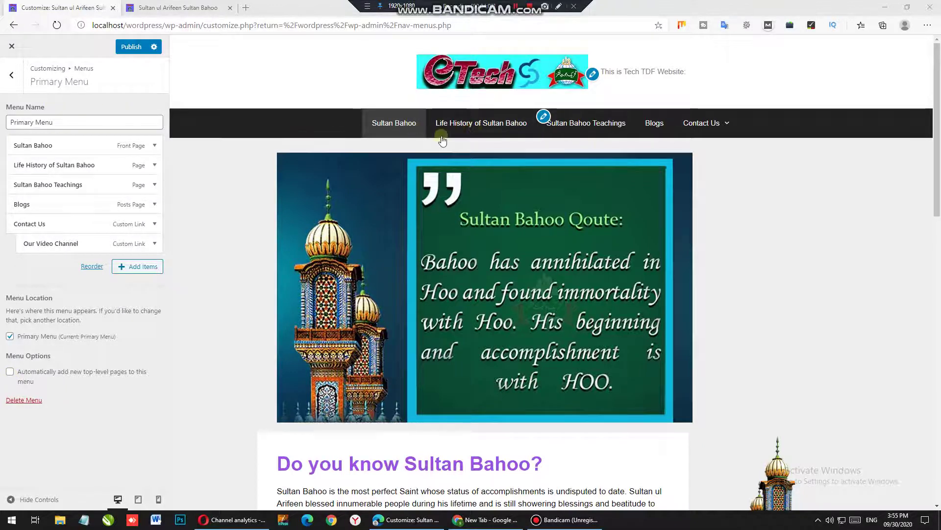
click(11, 79)
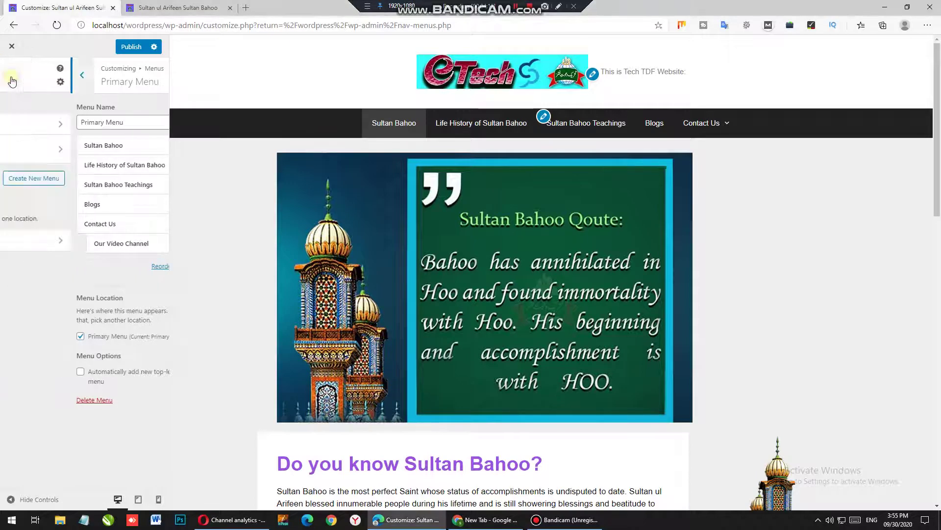
In Homepage Settings, try Sultan Bahoo Teachings as the static homepage, and restore Sultan Bahoo as the homepage
click(12, 77)
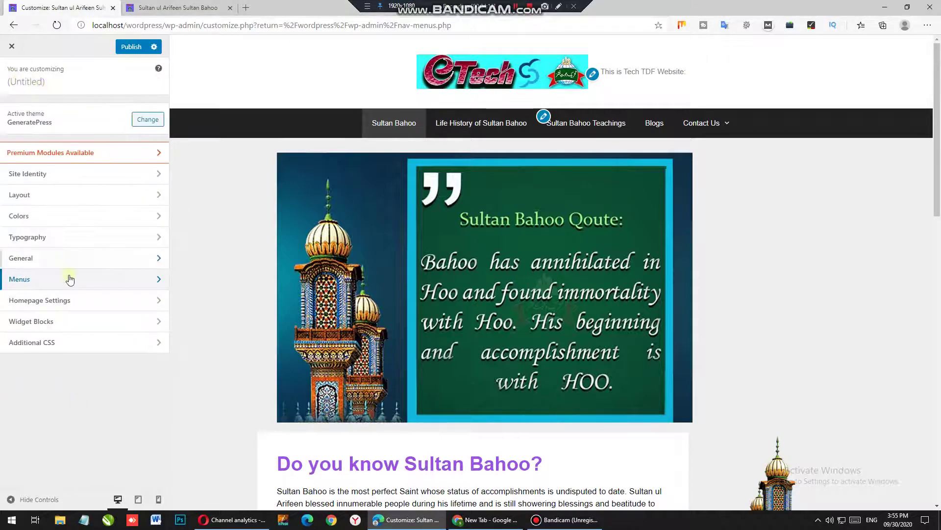
click(80, 300)
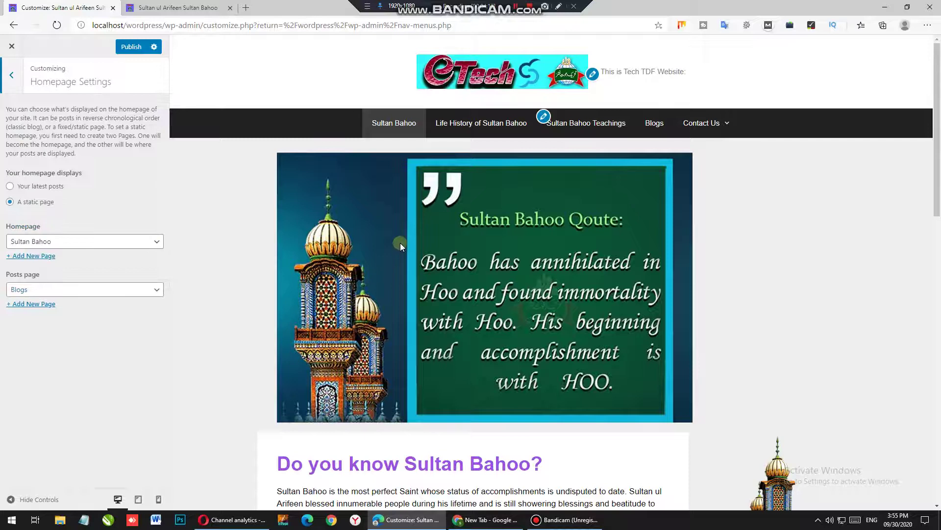
scroll(399, 242, down, 4)
scroll(254, 158, down, 4)
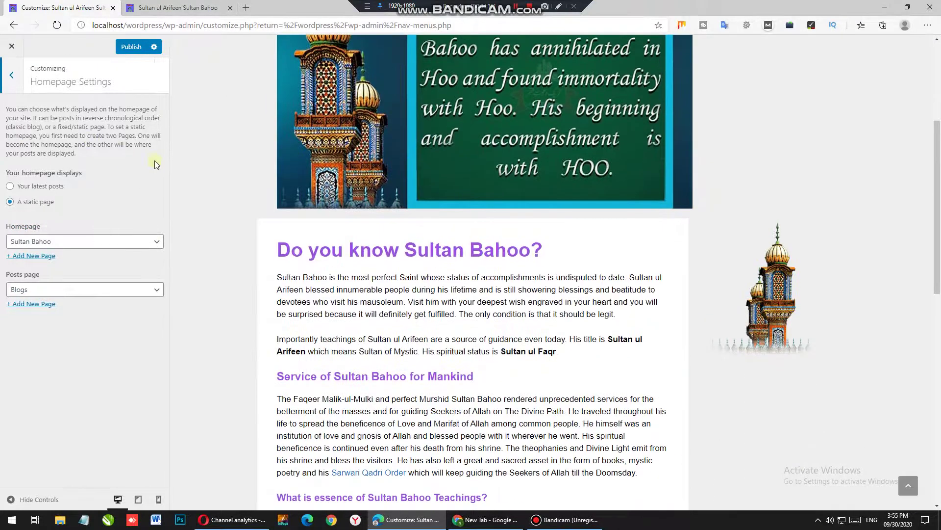
click(94, 242)
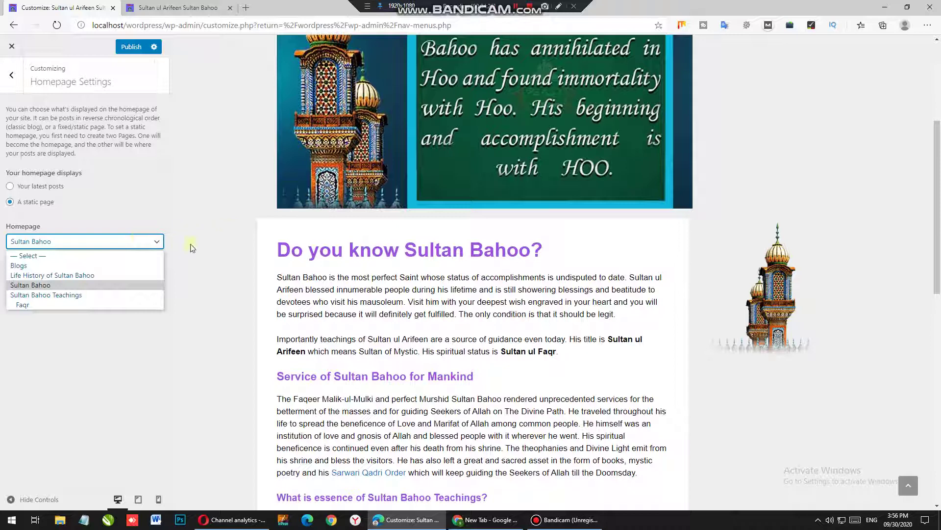
click(77, 294)
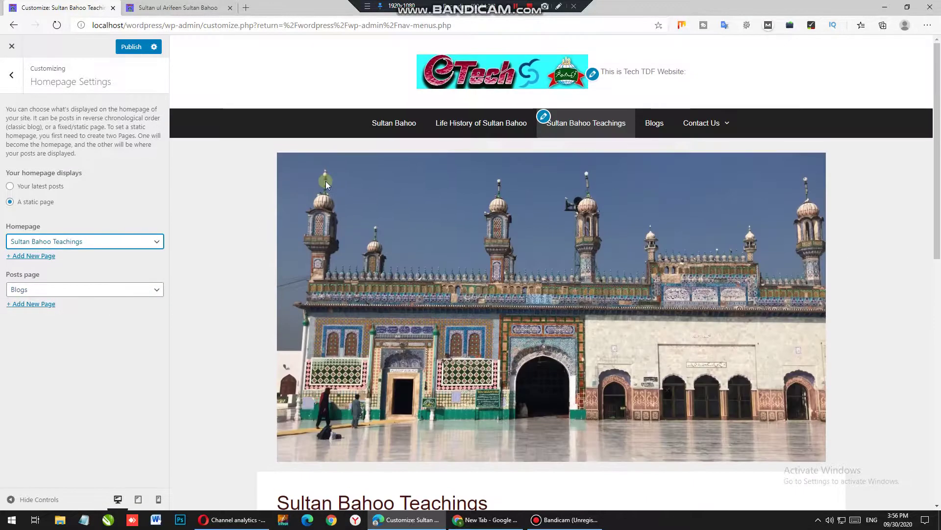
click(111, 242)
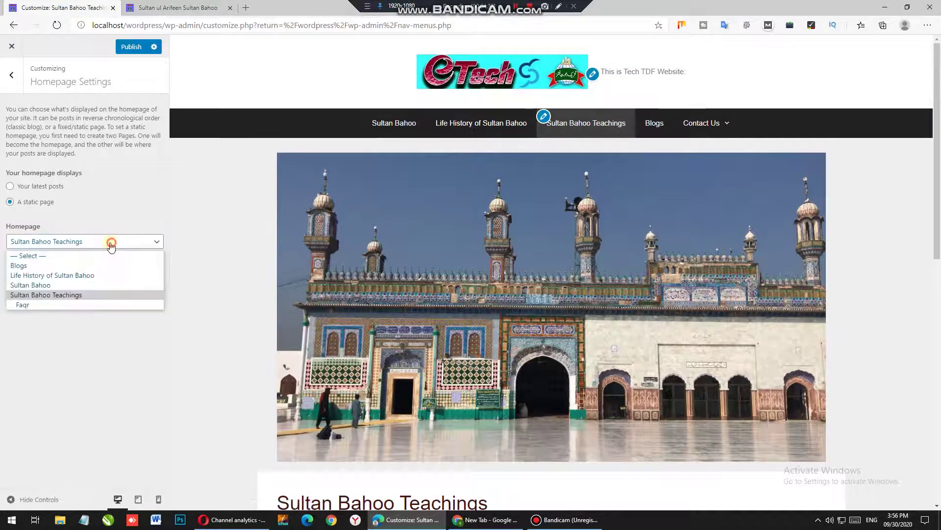
click(67, 285)
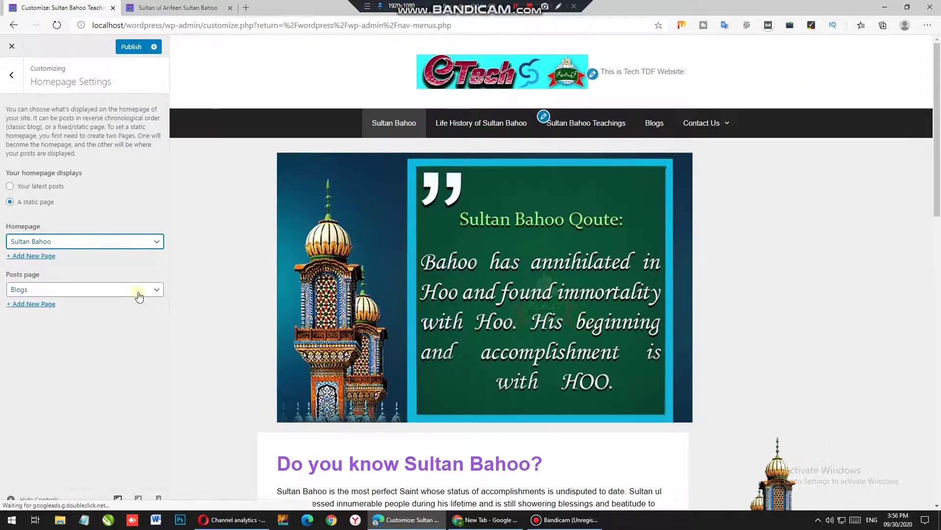
View the Posts page choices and the new page option for the homepage, and return to the main customizer list
click(141, 290)
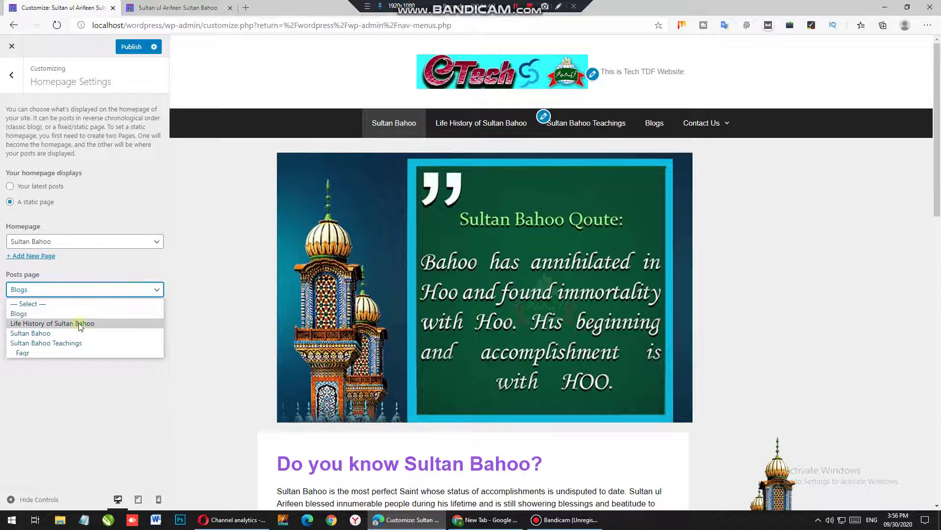
click(129, 311)
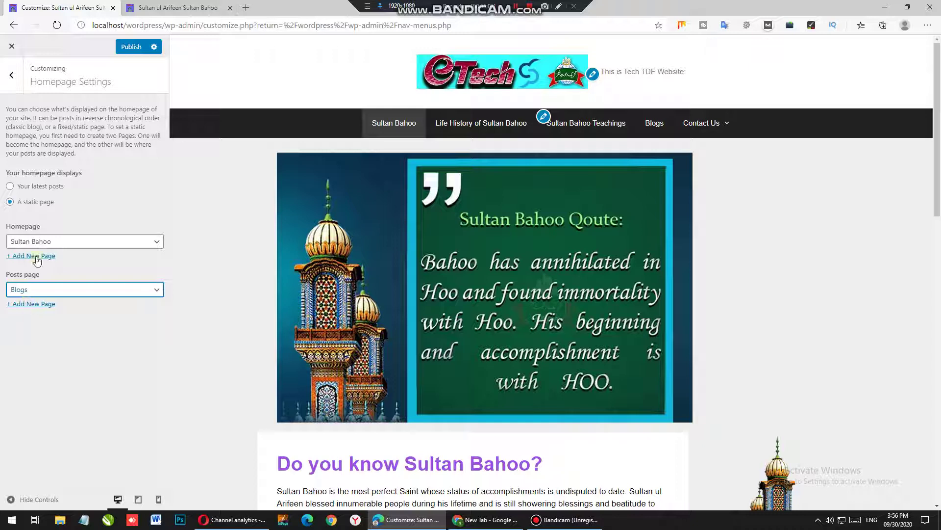
click(53, 256)
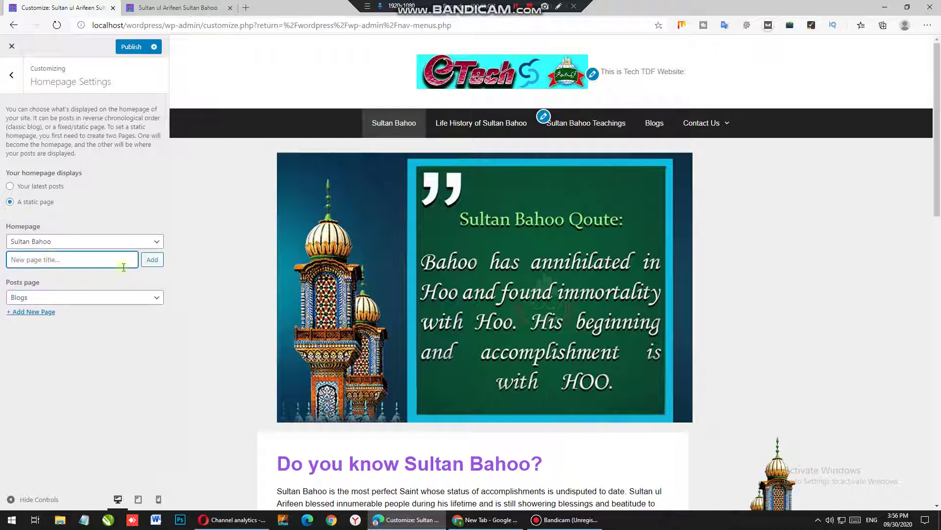
click(12, 90)
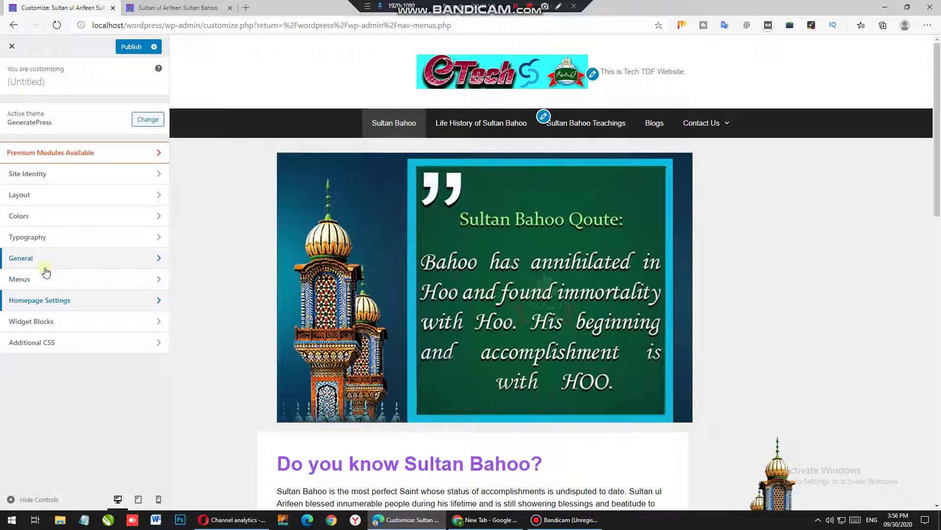
Review the theme's widget areas in the customizer's Widget Blocks settings, with the Right Sidebar area collapsed
click(98, 323)
scroll(452, 194, down, 15)
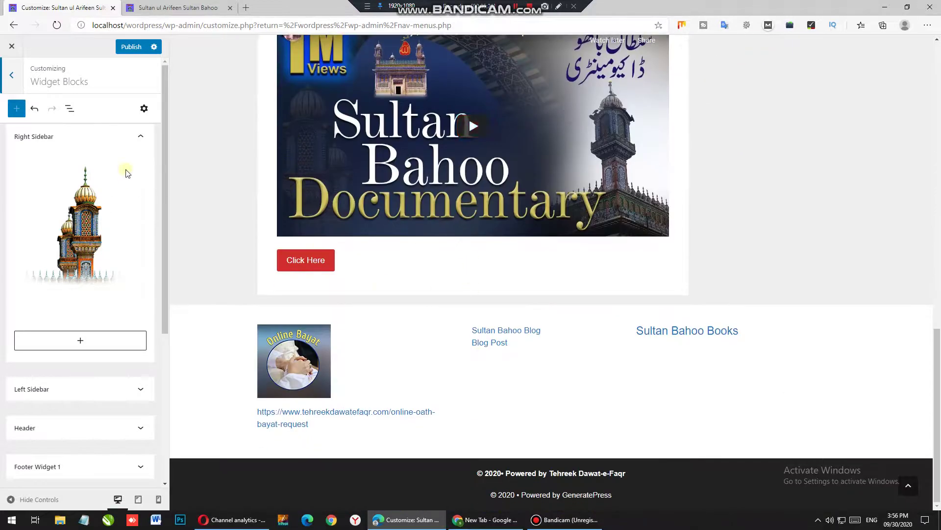
click(140, 137)
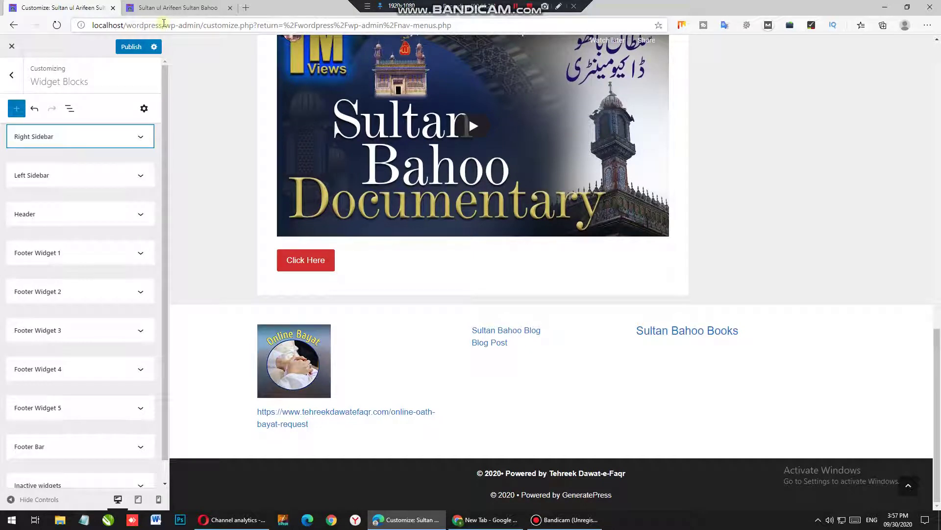
scroll(414, 129, up, 10)
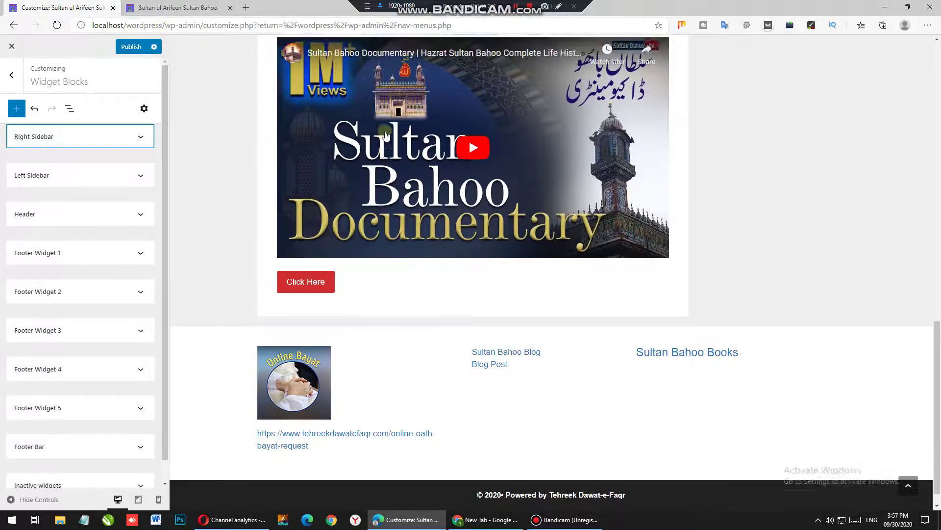
scroll(698, 182, up, 5)
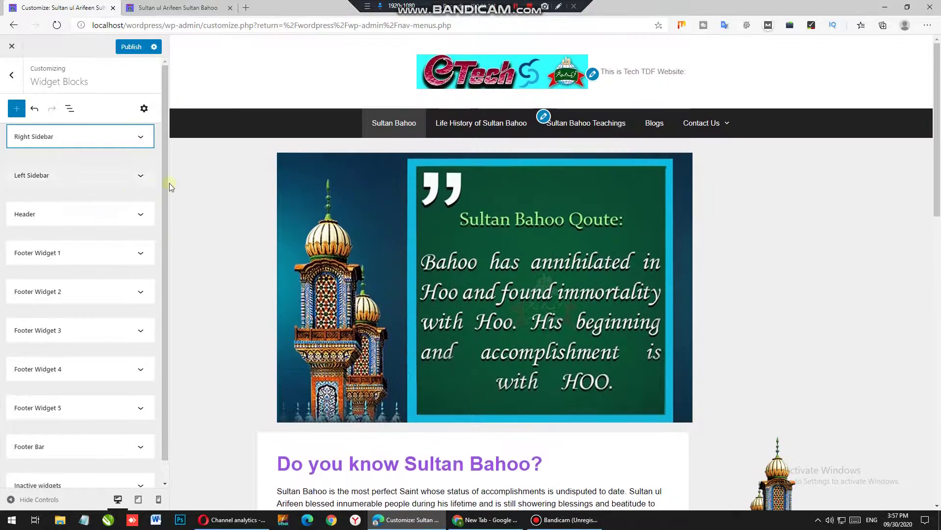
Compare the image block in the Right Sidebar widget area with the sidebar in the page preview
scroll(576, 231, down, 4)
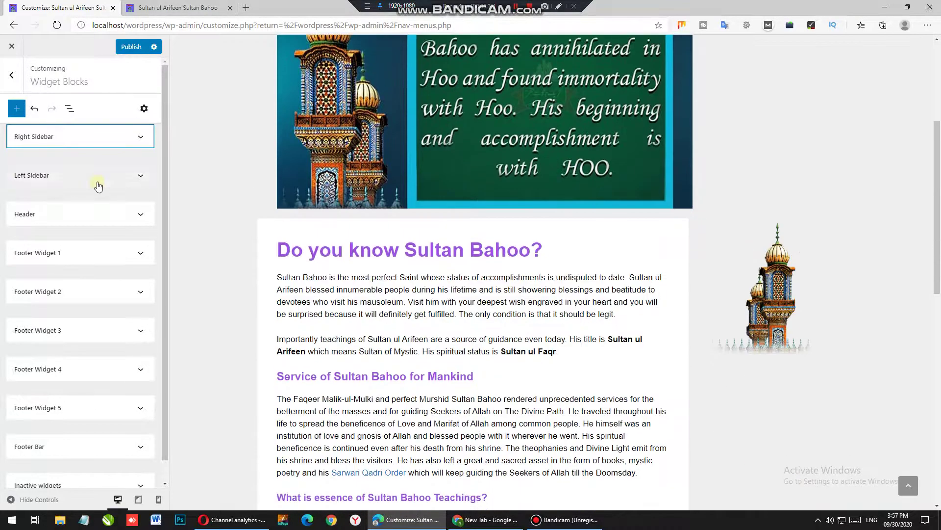
click(98, 185)
click(140, 175)
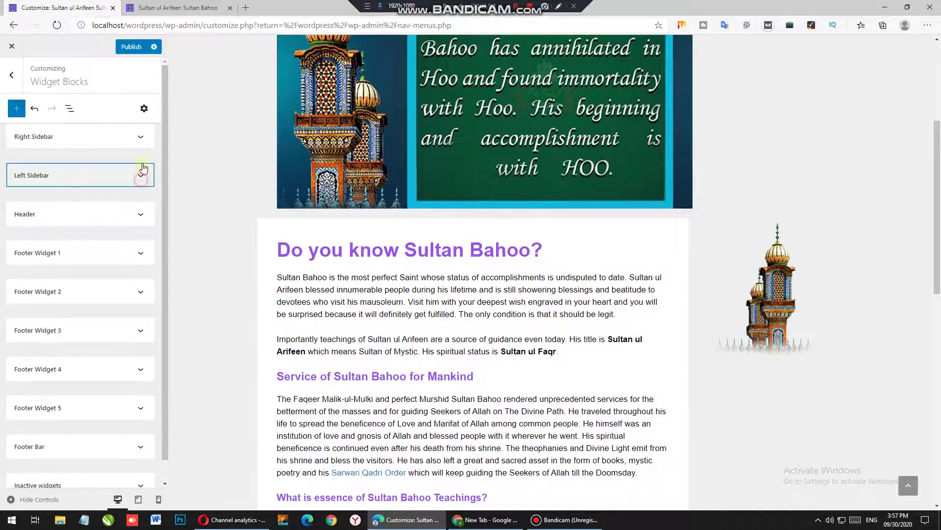
click(139, 140)
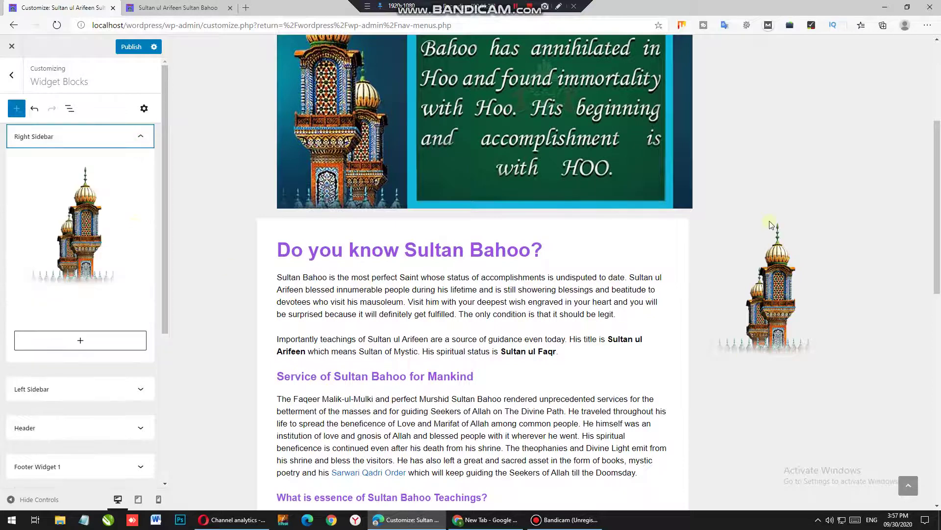
click(782, 201)
key(ctrl+a)
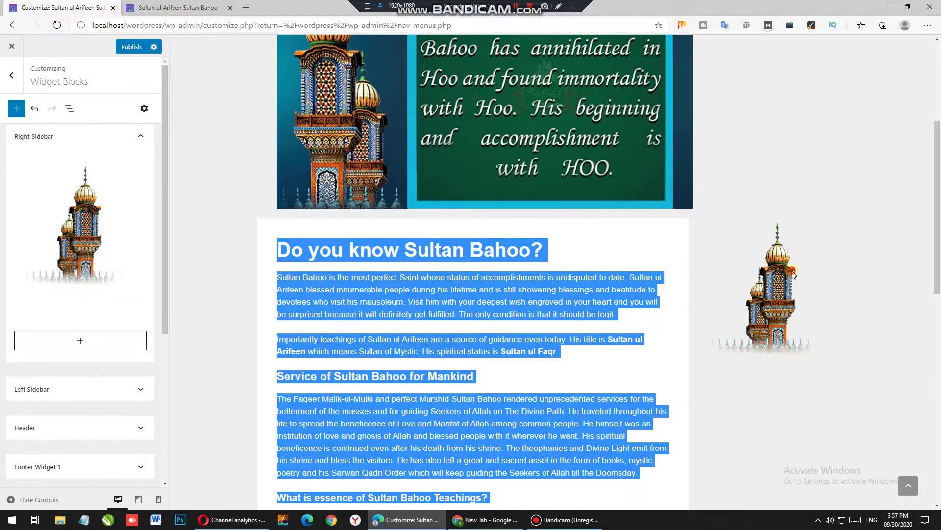
click(881, 276)
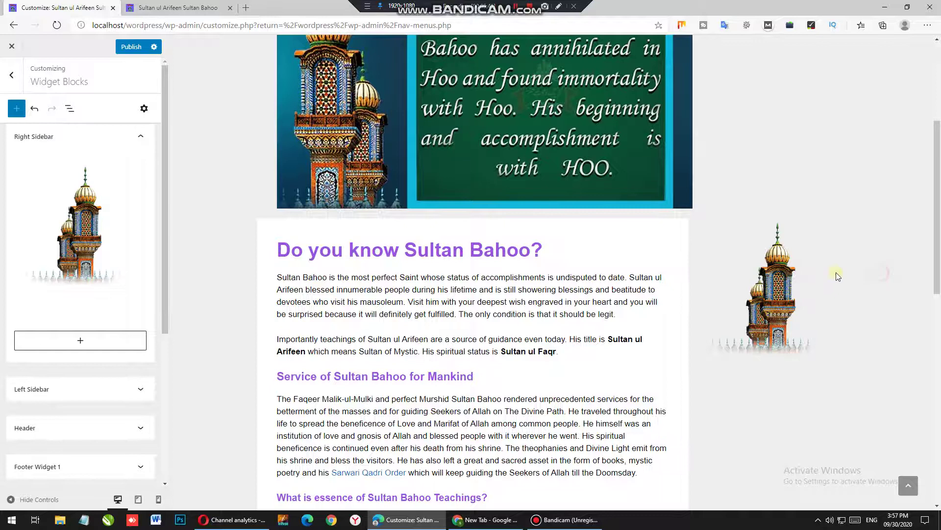
scroll(109, 248, down, 4)
scroll(126, 131, up, 2)
scroll(126, 131, up, 2)
Check the Left Sidebar and Header widget areas for blocks, comparing the Header area with the page preview
click(140, 136)
click(145, 183)
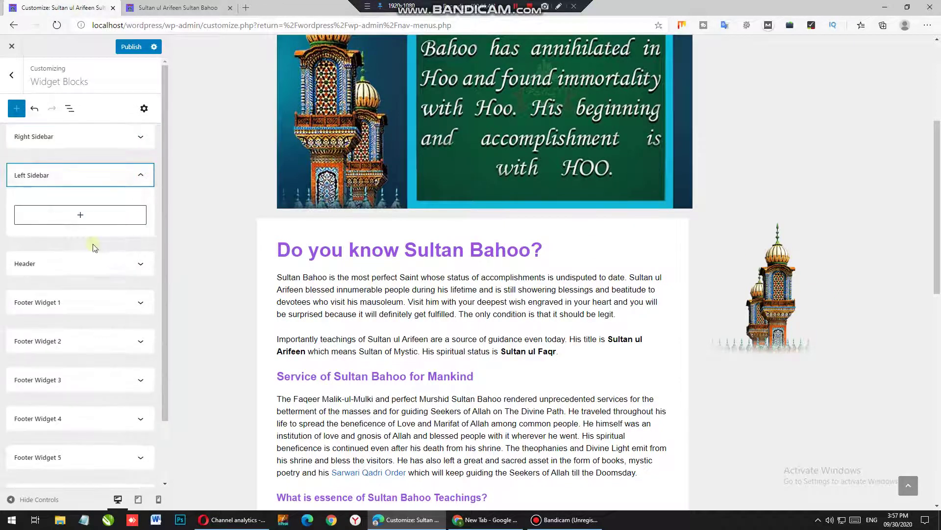
click(141, 175)
click(139, 221)
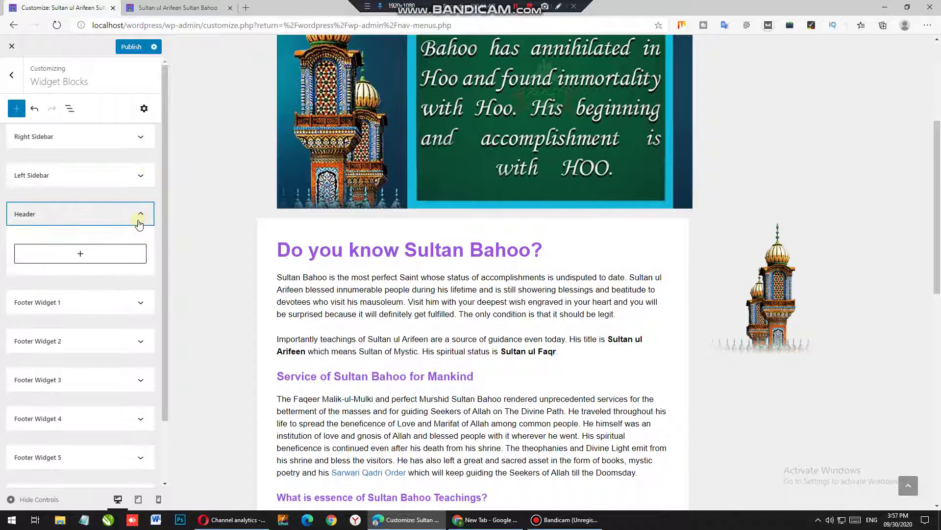
scroll(593, 223, up, 5)
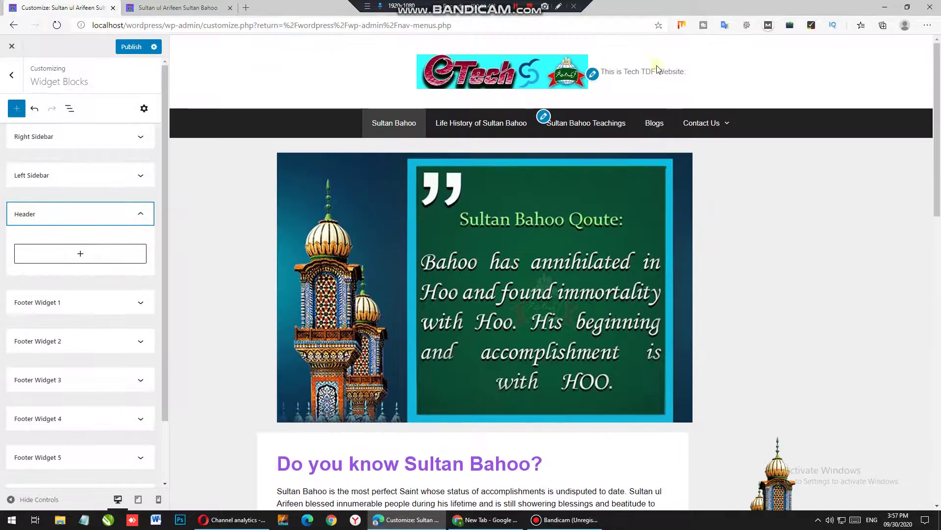
click(136, 215)
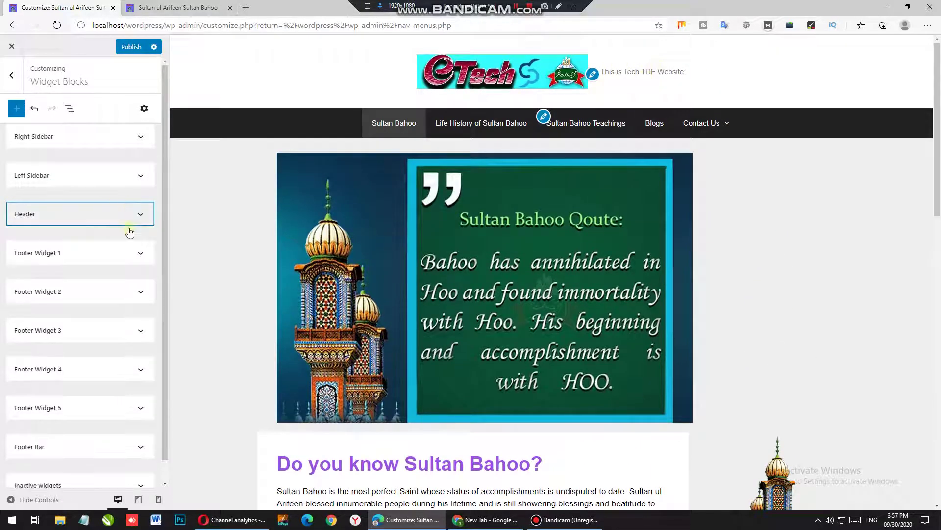
Inspect the contents of Footer Widget 1, Footer Widget 2 and Footer Widget 3 against the footer preview
click(128, 263)
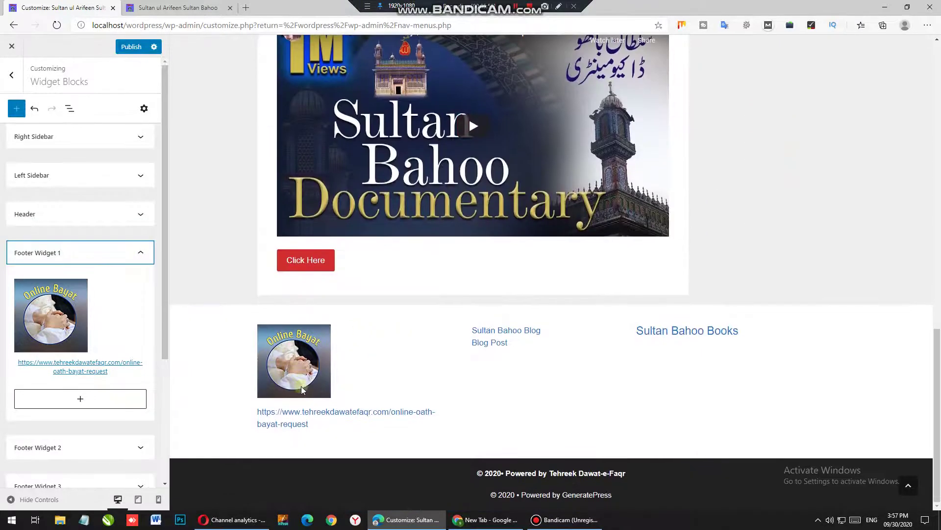
click(131, 254)
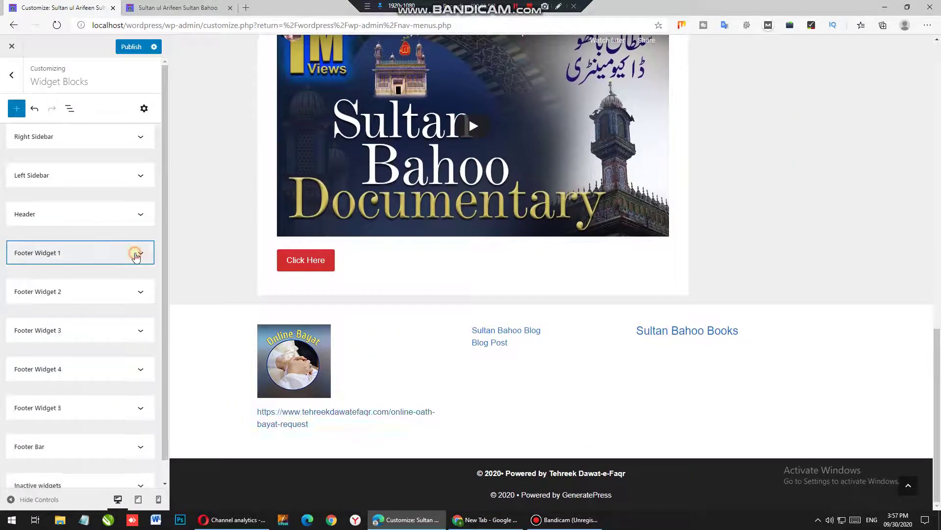
click(134, 293)
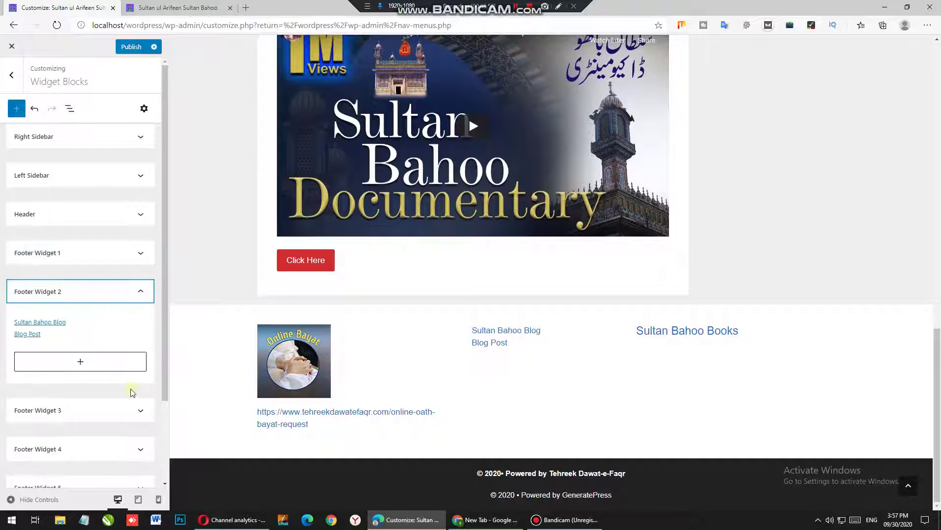
click(141, 291)
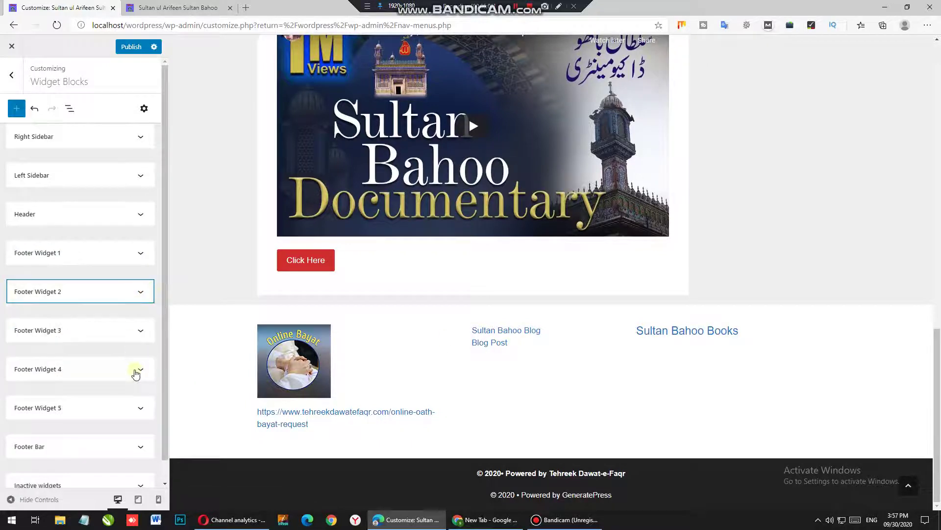
click(139, 330)
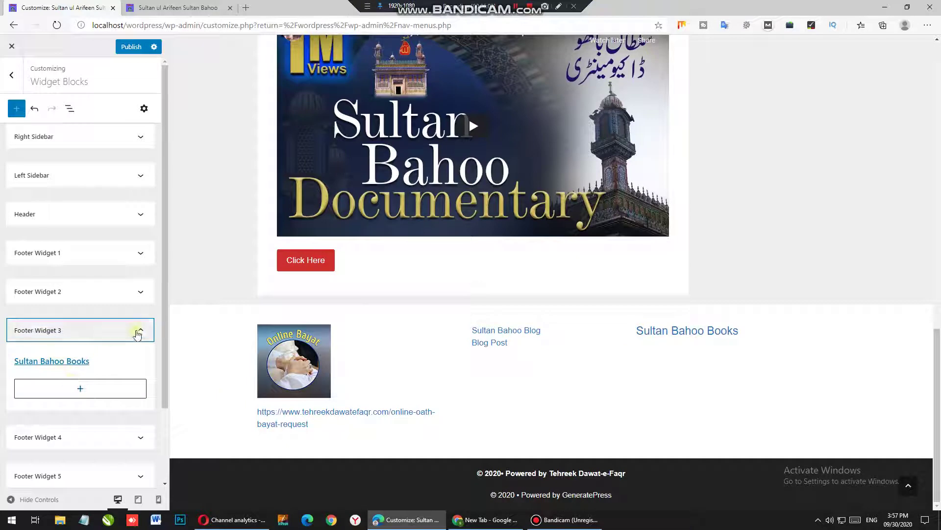
click(138, 332)
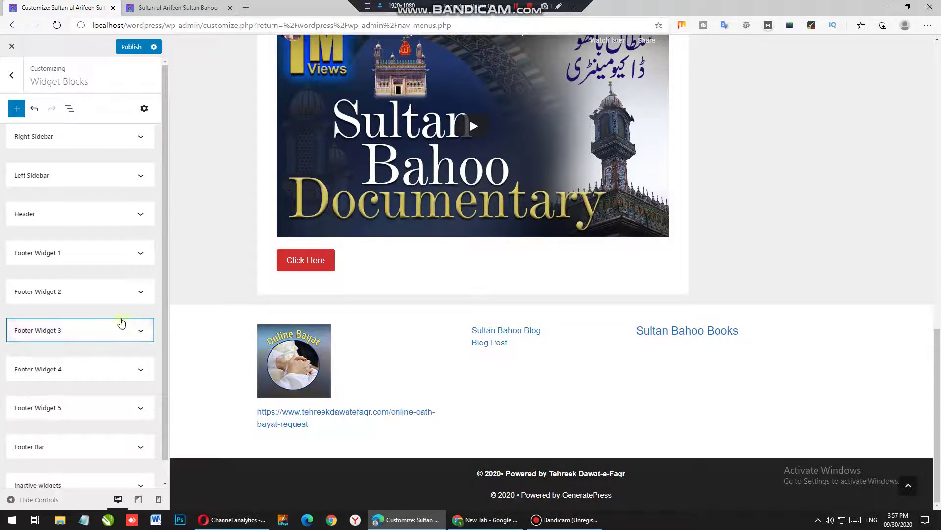
Add an image block to Footer Widget 4 and fill it with Local-Site-LOGO.jpg from the media library
scroll(116, 314, down, 1)
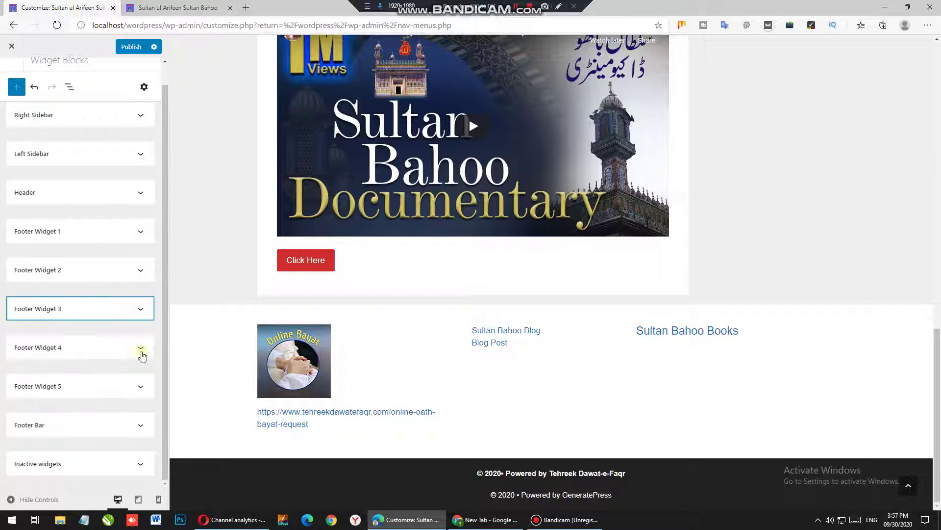
click(141, 349)
click(54, 391)
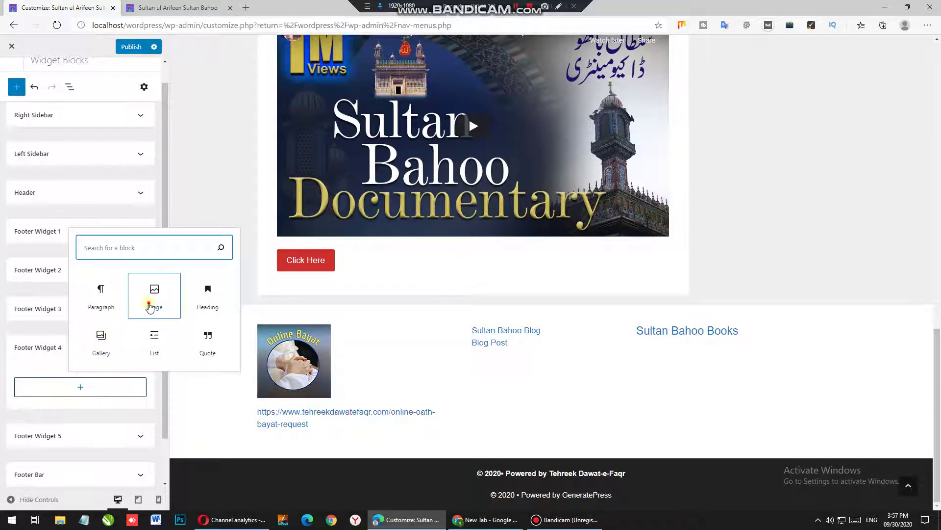
click(154, 293)
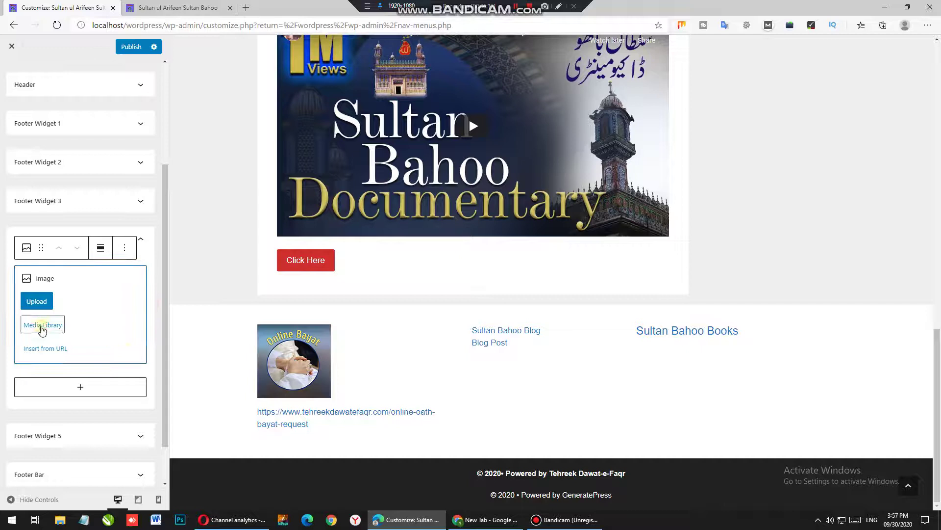
click(42, 326)
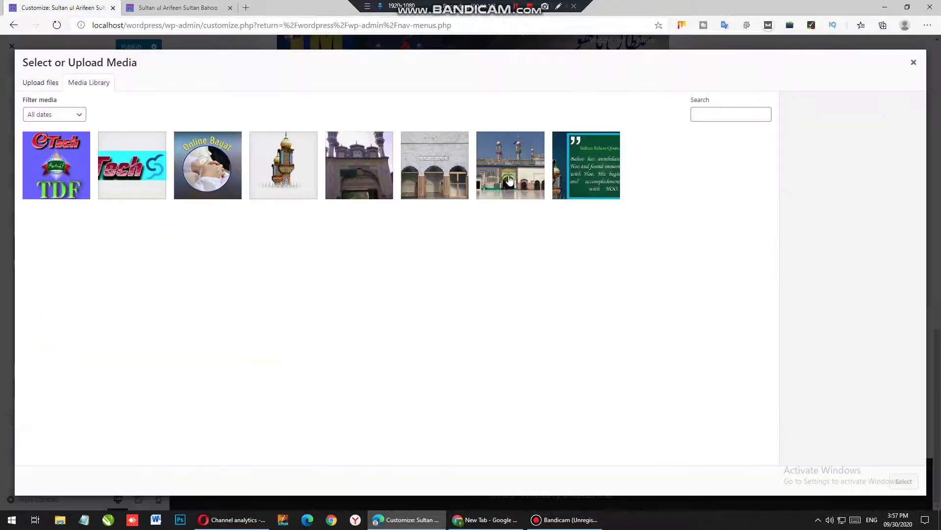
click(120, 172)
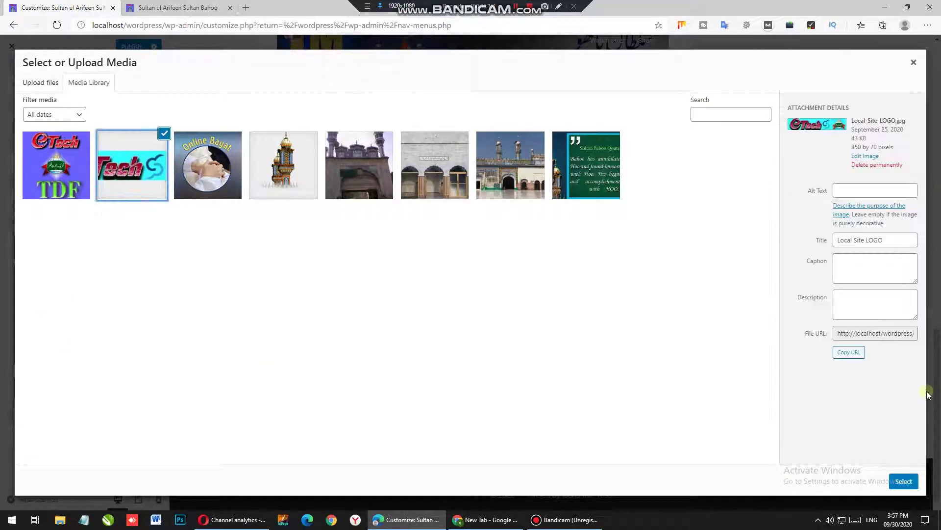
click(903, 481)
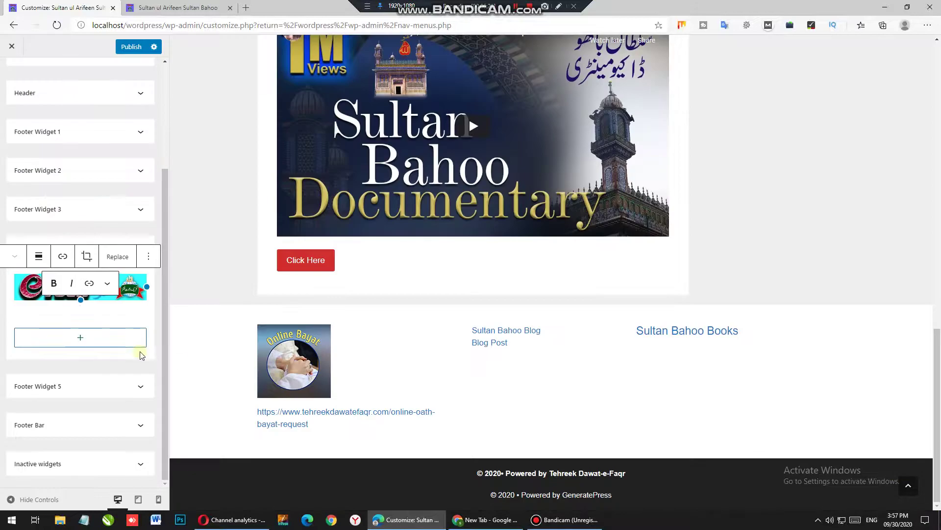
Publish the customizer changes with the new Footer Widget 4 image
scroll(137, 295, up, 5)
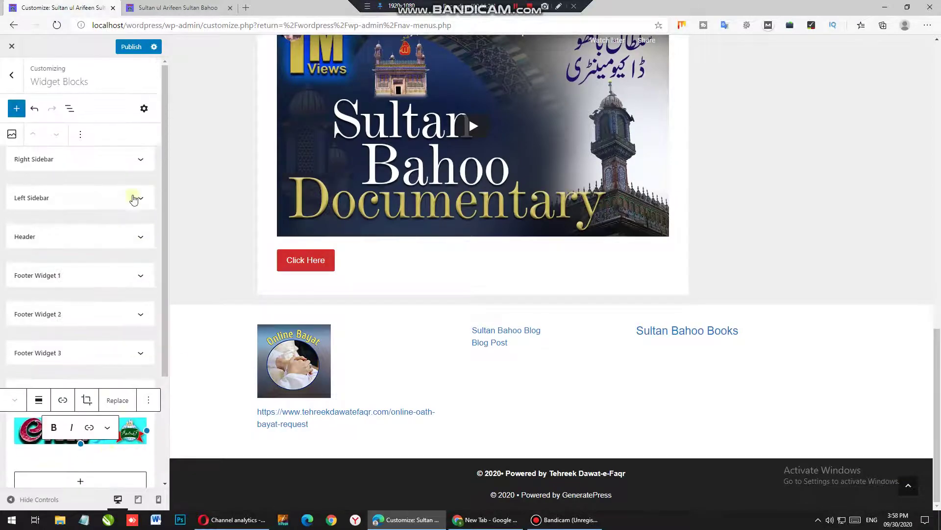
scroll(133, 199, down, 2)
click(130, 47)
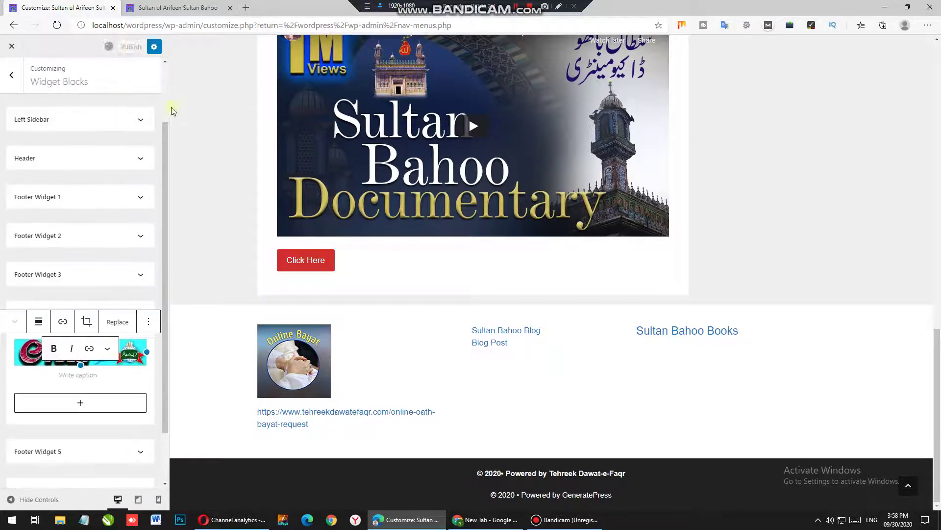
Reload the live site and check its footer for the Footer Widget 4 image
click(171, 7)
click(57, 25)
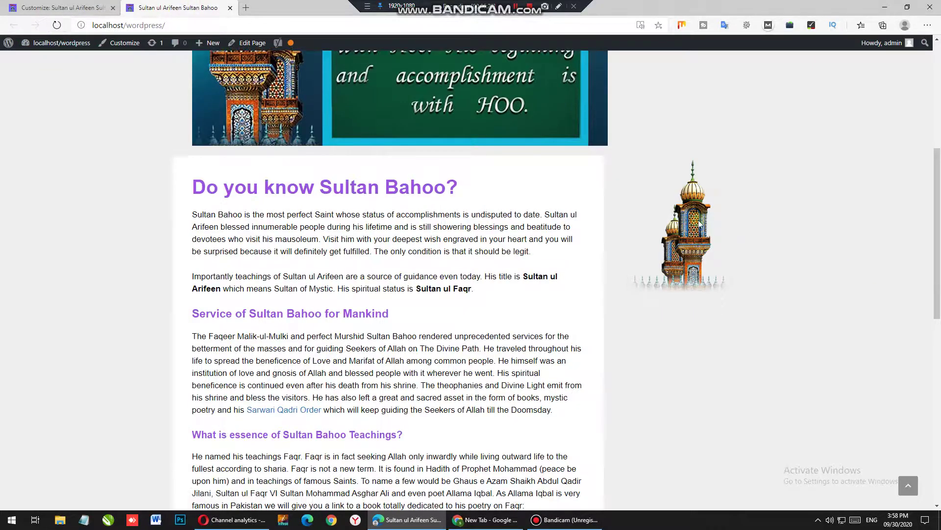
scroll(698, 224, down, 8)
scroll(529, 157, up, 1)
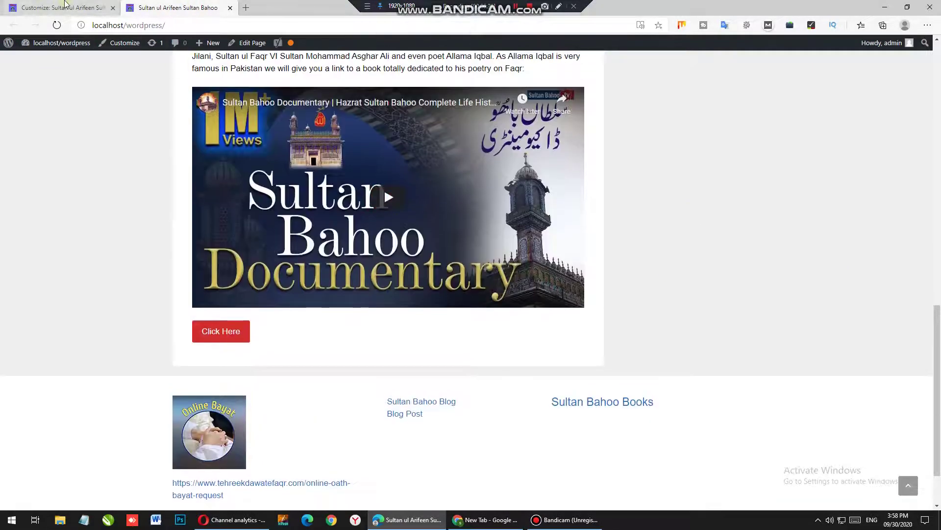
Return to the customizer, expand Footer Widget 3 for comparison with Footer Widget 4, and publish the pending changes
click(65, 6)
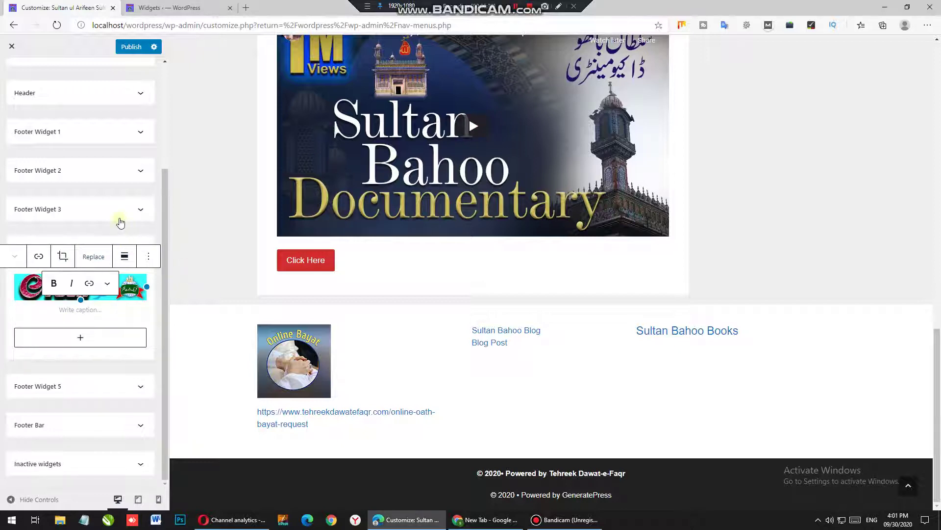
click(118, 215)
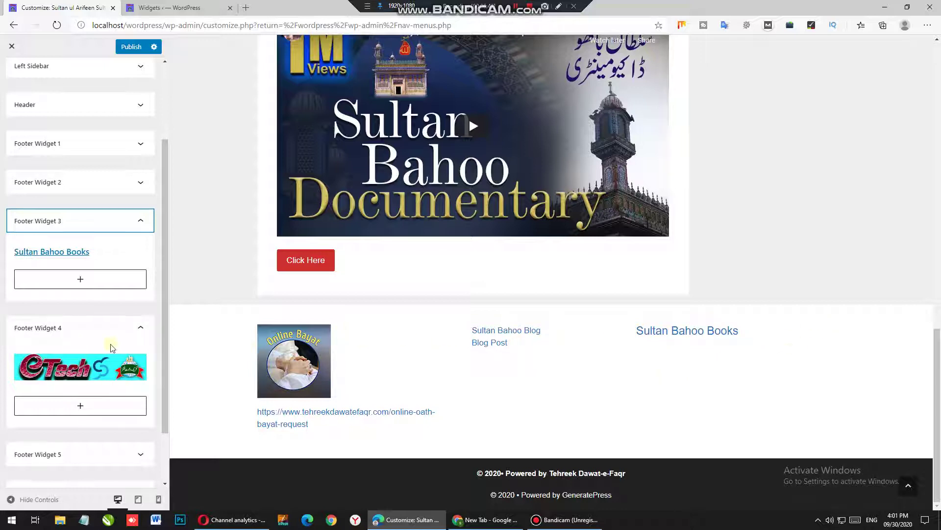
scroll(123, 170, up, 3)
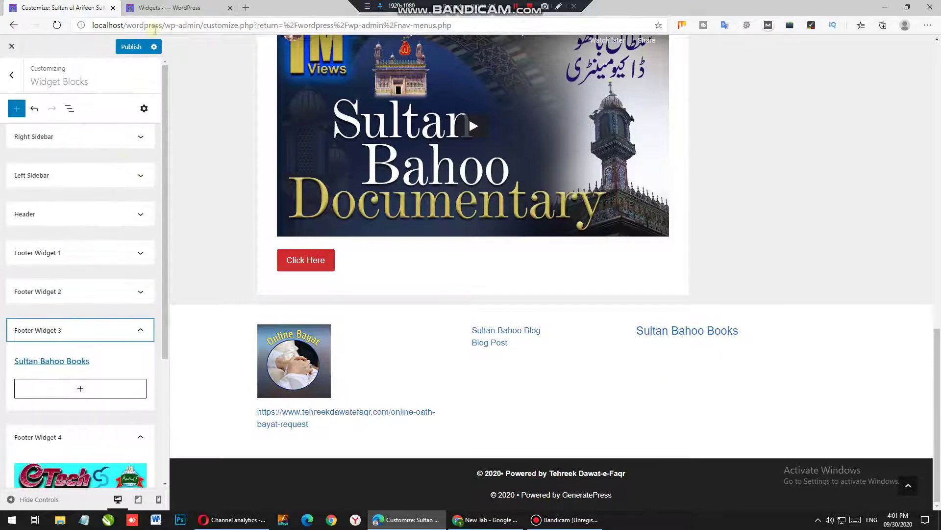
click(130, 46)
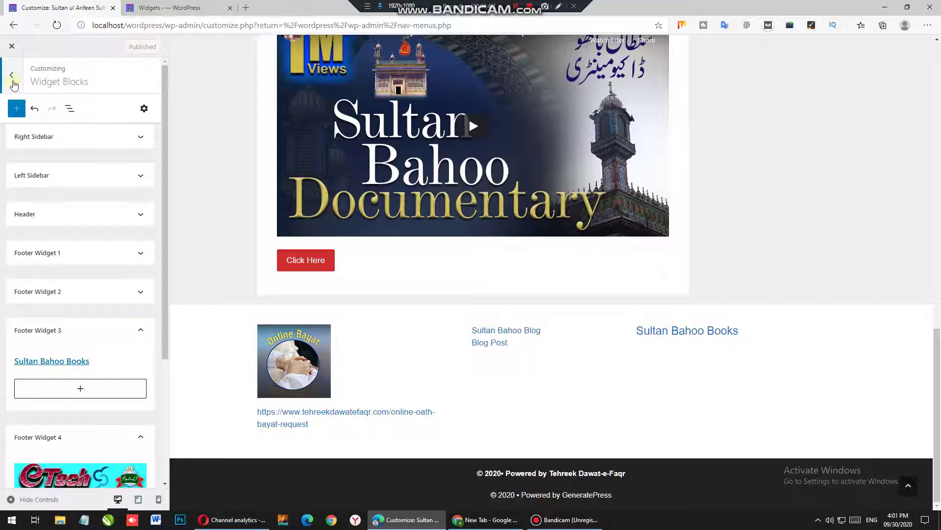
Set the number of footer widgets to 4 in the theme's footer layout options
click(10, 79)
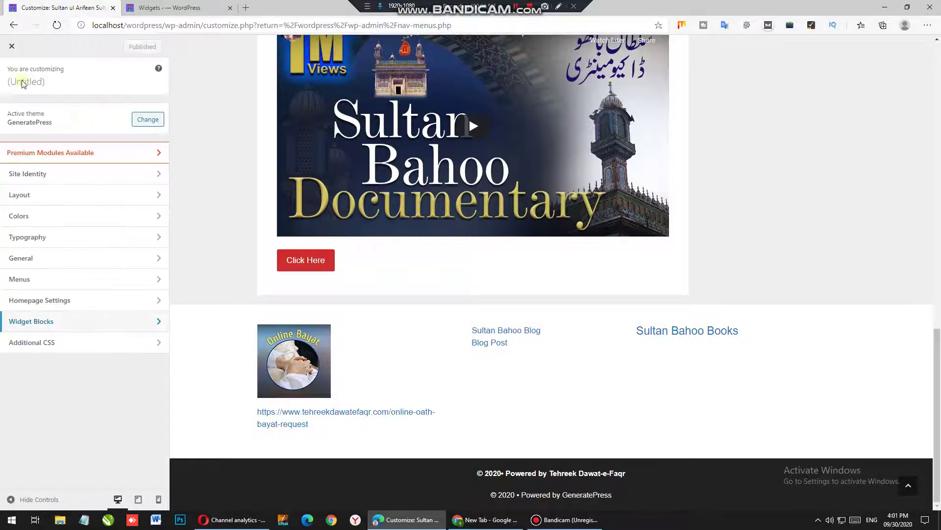
click(42, 193)
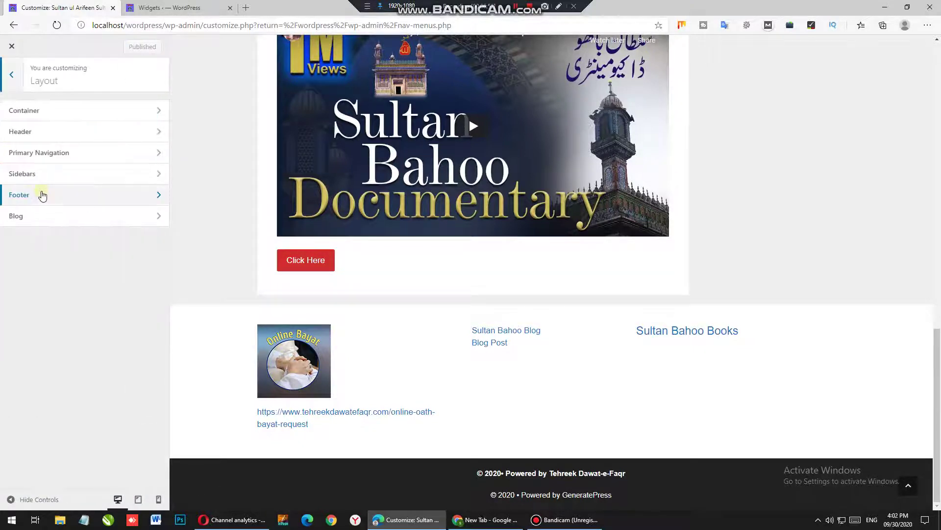
click(11, 74)
click(58, 197)
click(63, 197)
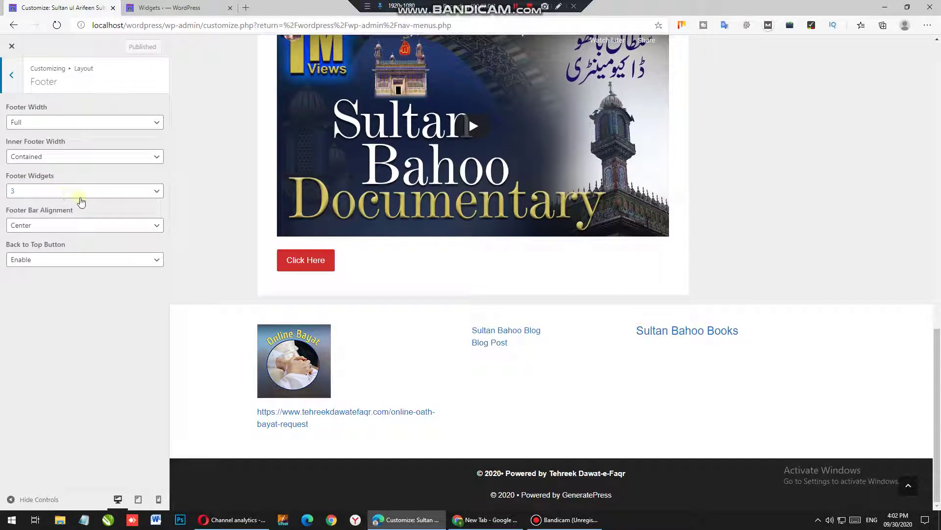
click(80, 196)
click(66, 247)
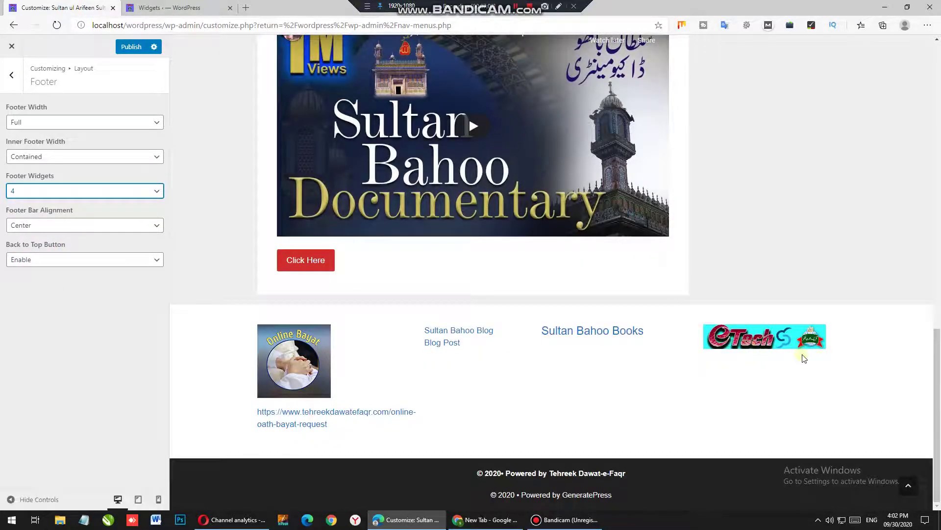
Compare the Footer Widget 4 logo block in Widget Blocks with the four-column footer in the preview
click(12, 75)
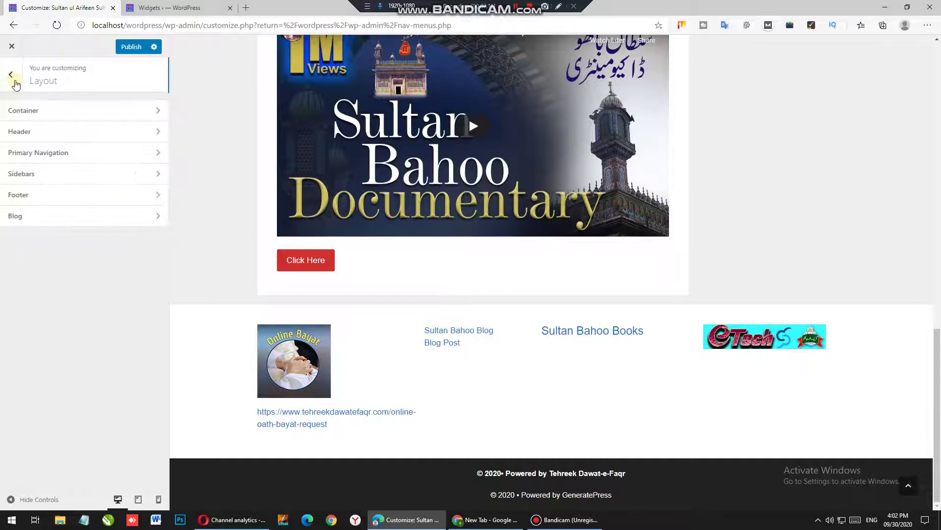
click(12, 74)
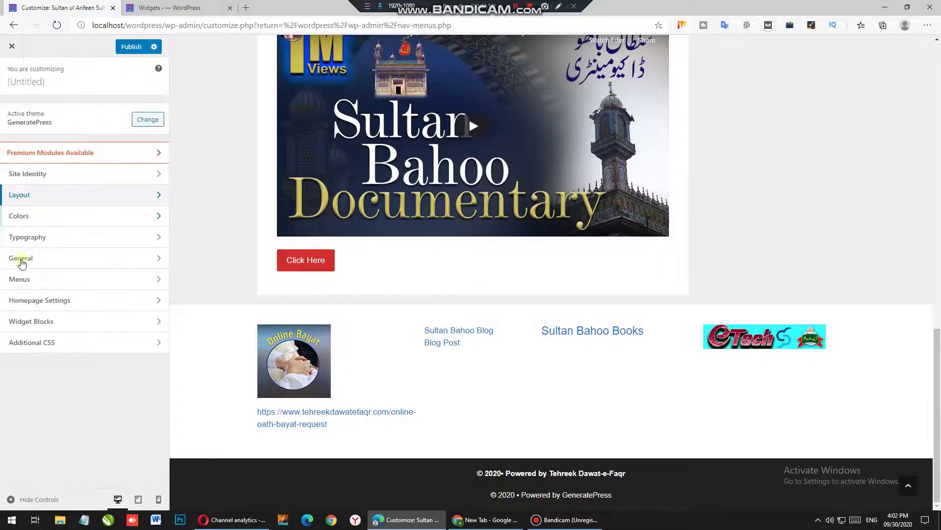
click(61, 322)
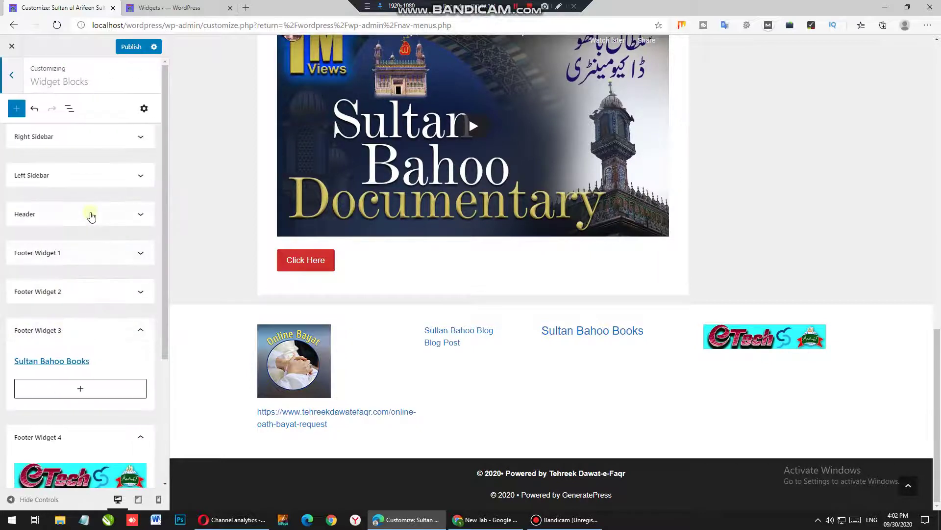
scroll(92, 216, down, 4)
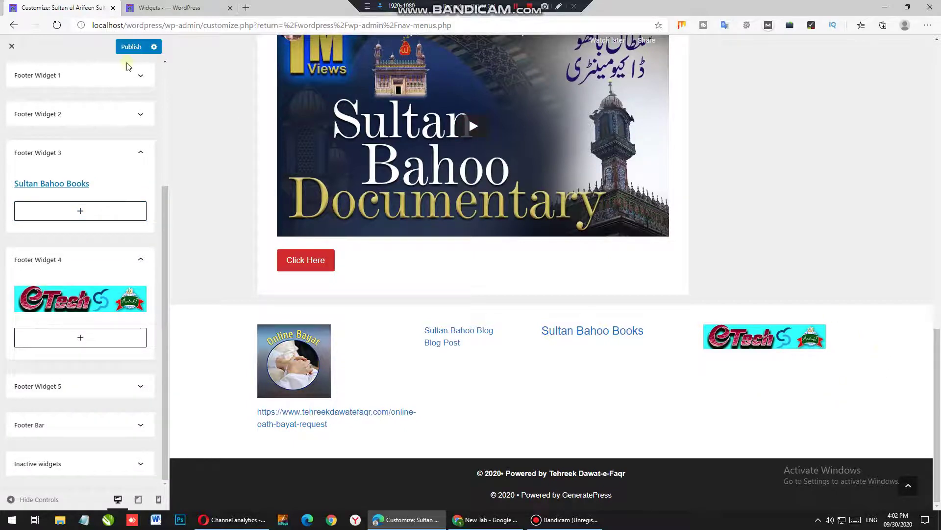
scroll(34, 84, up, 4)
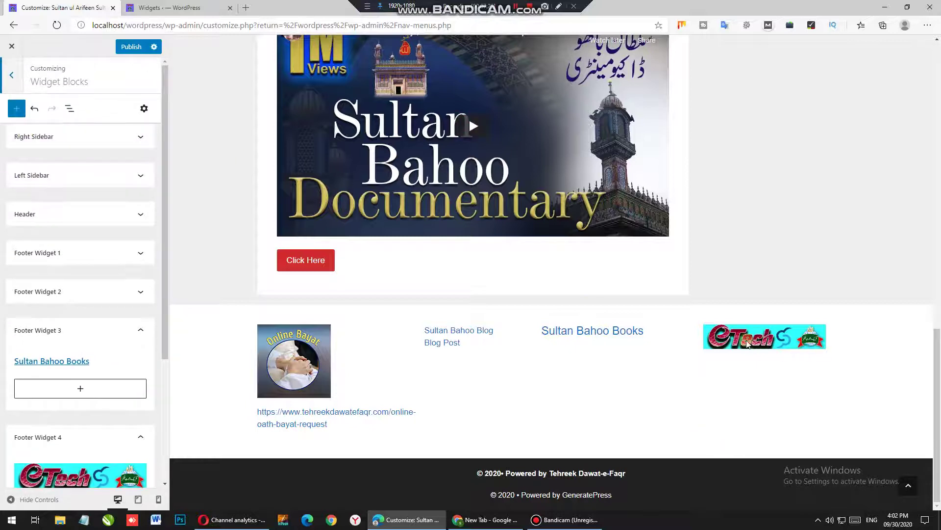
scroll(140, 226, down, 4)
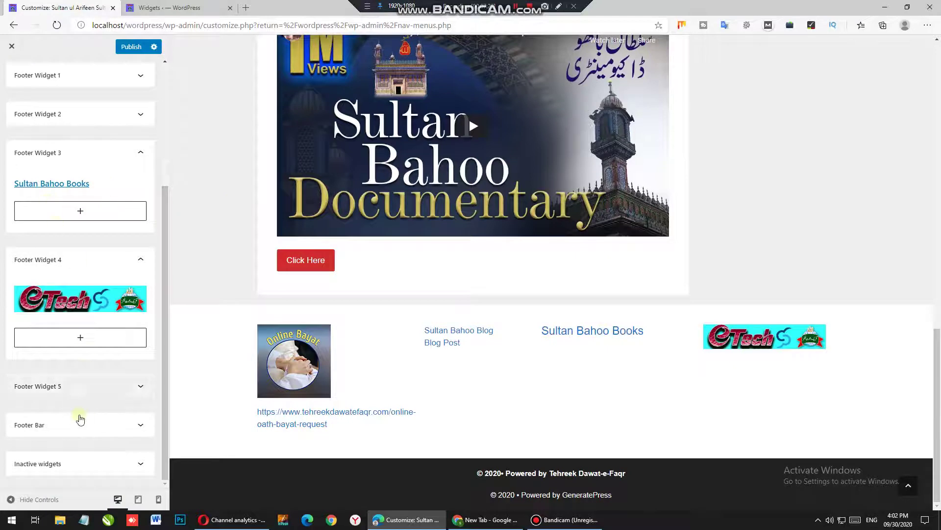
Inspect the Footer Bar widget's copyright text and match it to the corresponding line in the footer preview
click(77, 425)
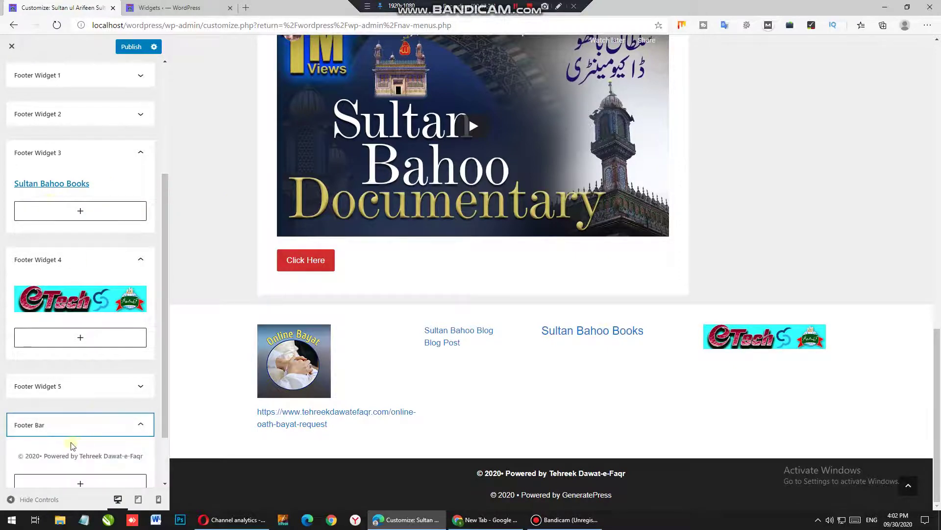
double_click(64, 458)
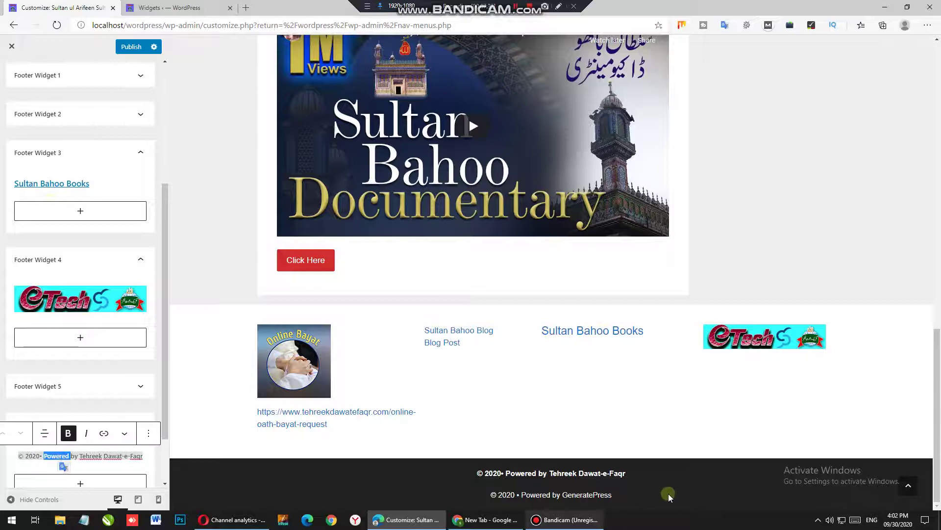
drag(645, 473, 470, 472)
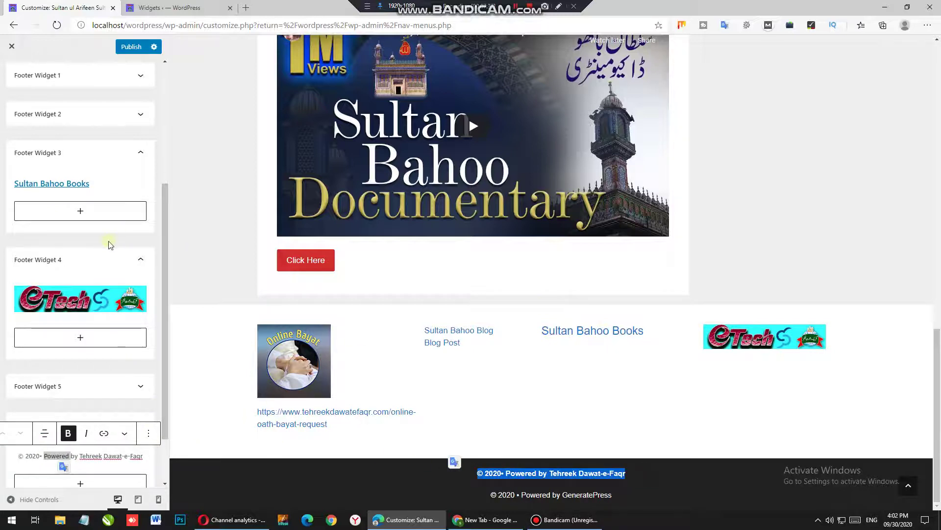
scroll(109, 243, down, 2)
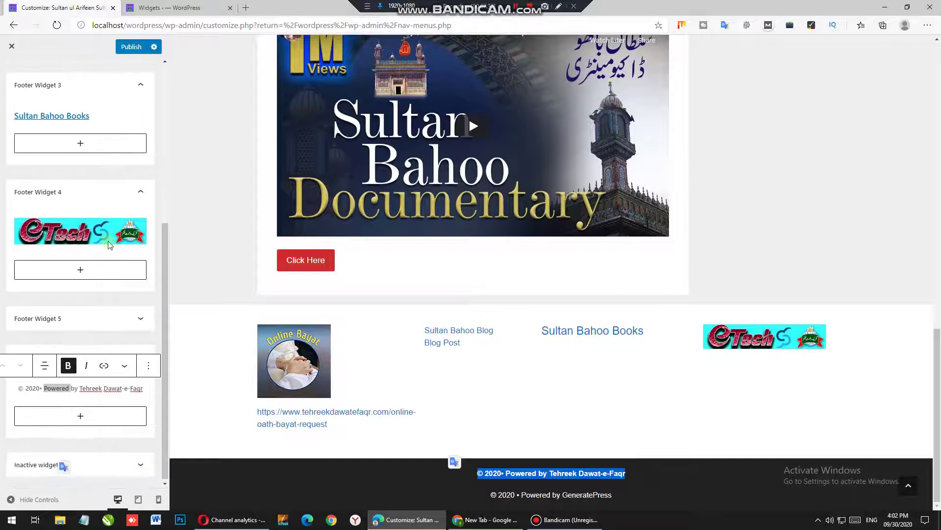
scroll(109, 244, up, 5)
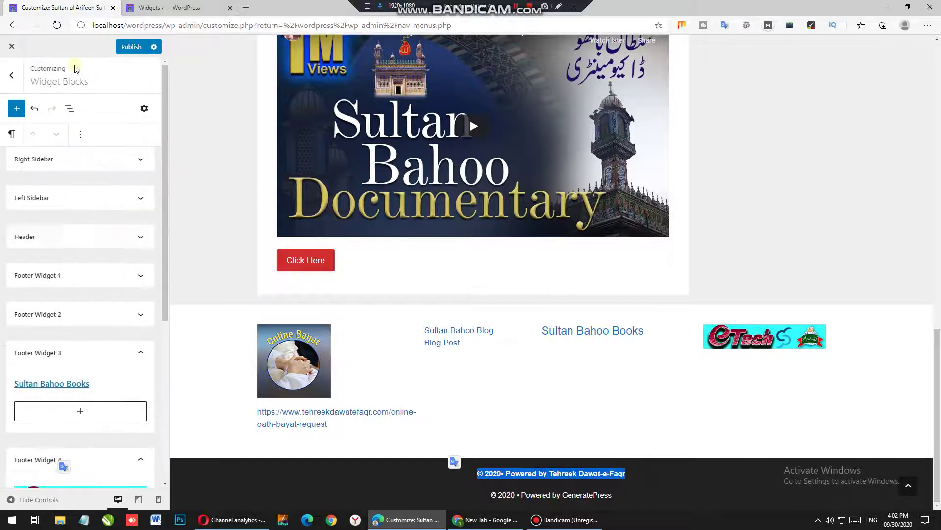
Review the Site Identity settings for title, tagline, logo and site icon, with the top of the homepage in the preview
click(11, 77)
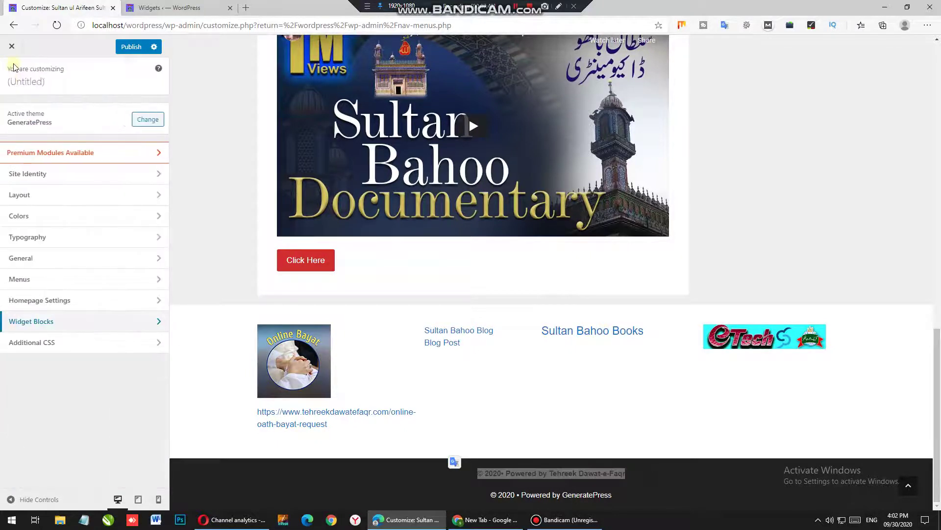
scroll(240, 161, up, 10)
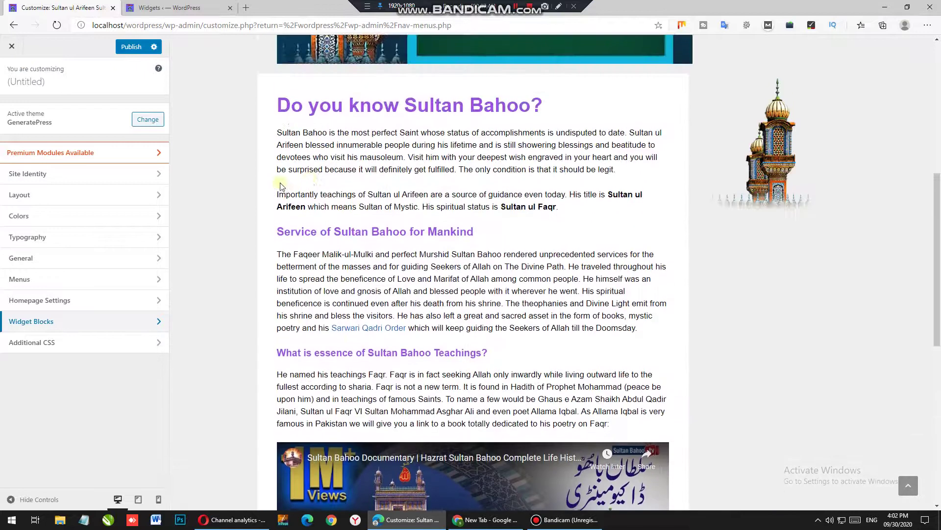
scroll(301, 183, up, 4)
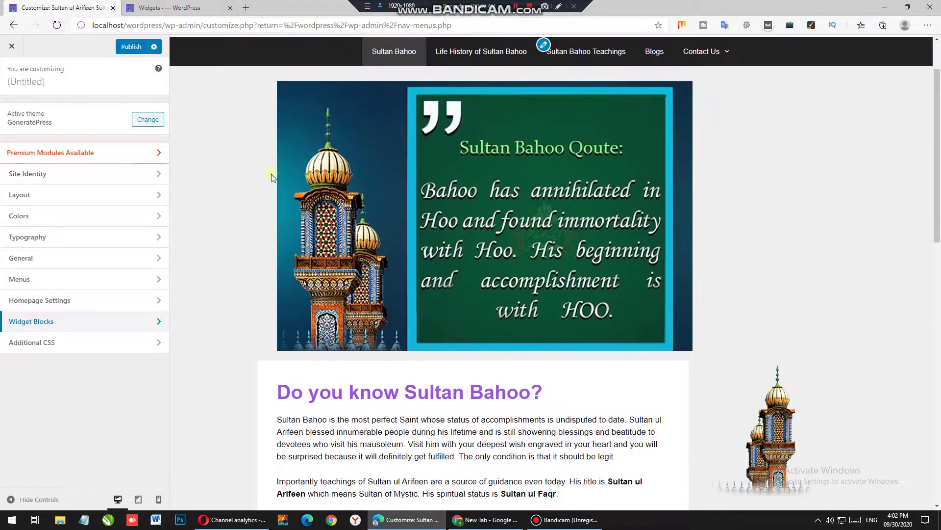
click(64, 177)
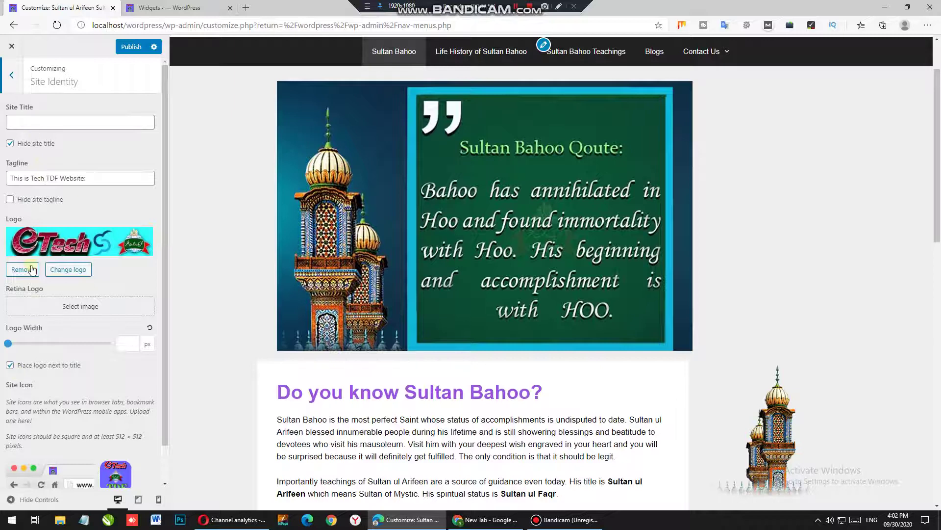
scroll(82, 242, down, 1)
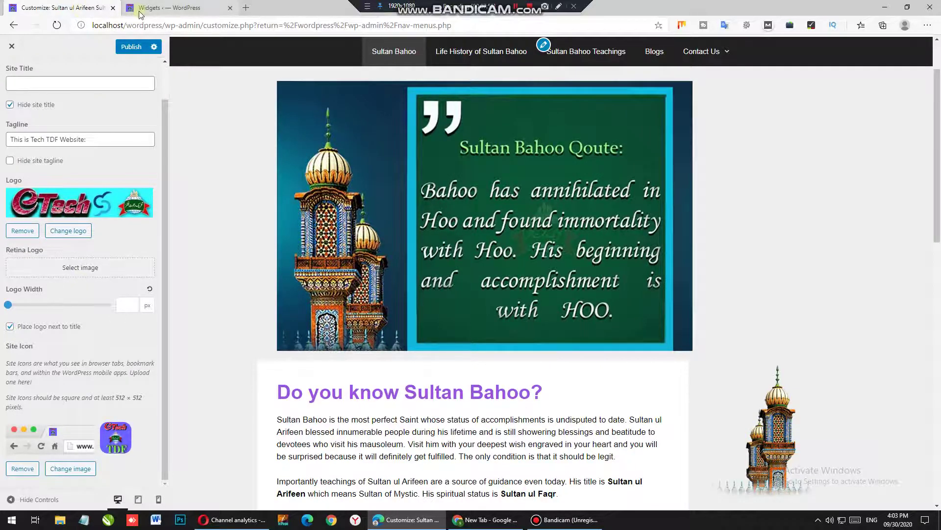
scroll(21, 98, up, 1)
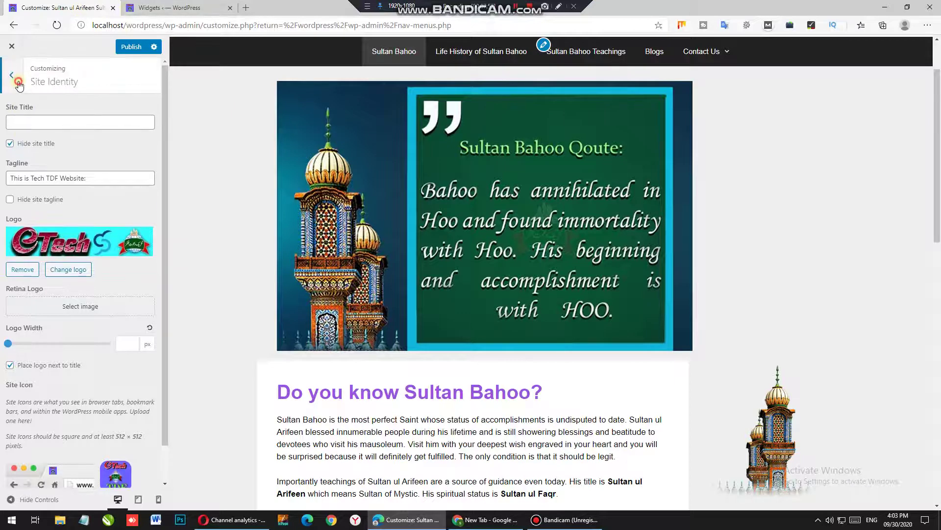
Review the theme's Layout sections and the Colors settings alongside the top of the homepage preview
click(11, 71)
click(68, 196)
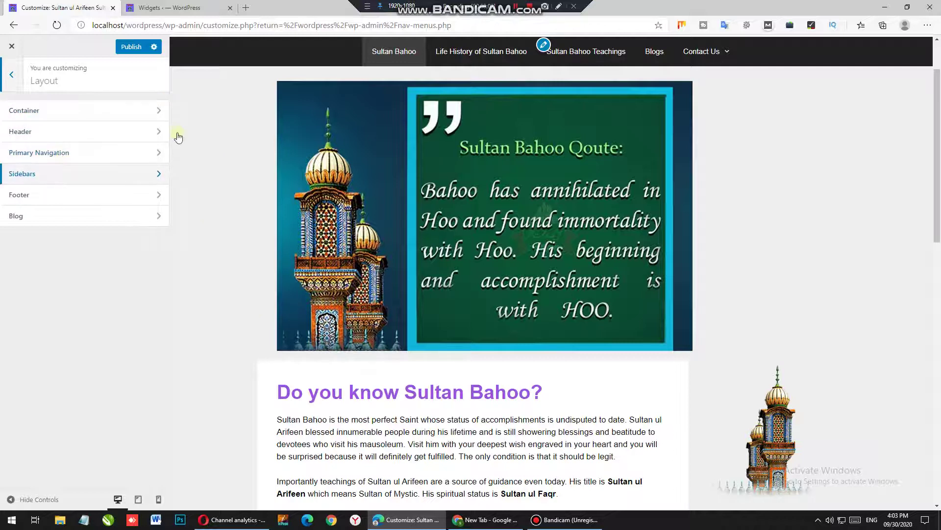
scroll(270, 70, up, 2)
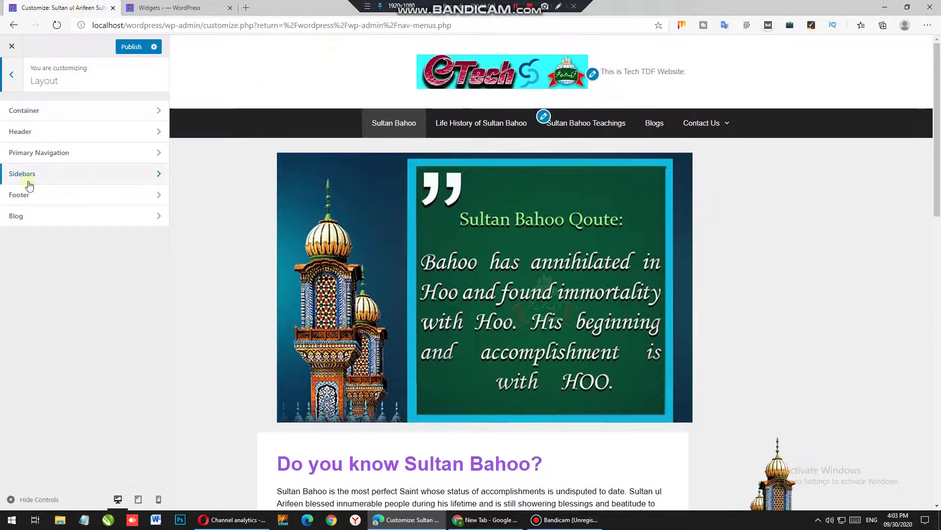
click(3, 76)
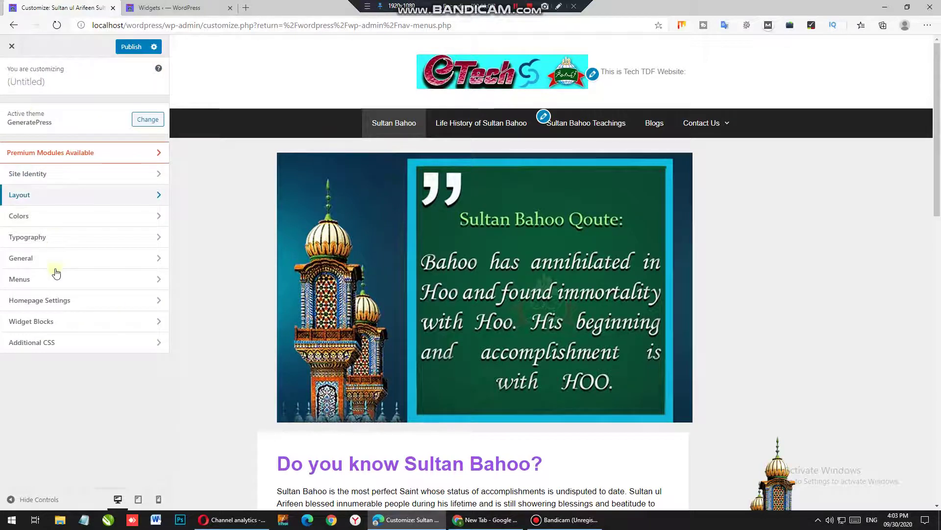
click(56, 221)
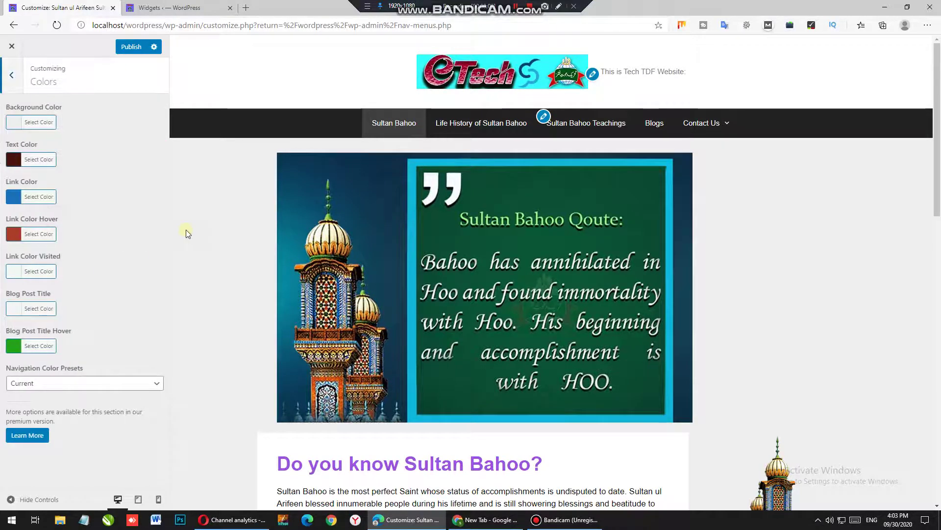
click(13, 86)
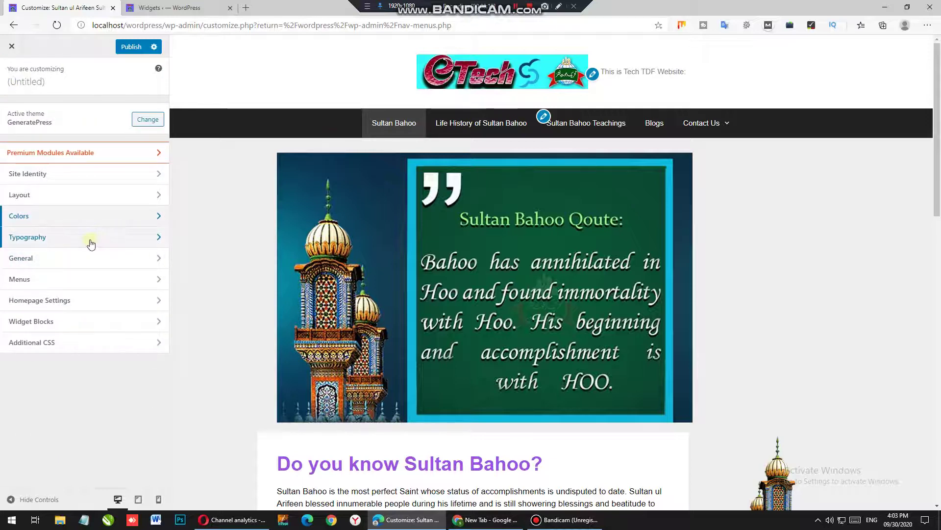
Review the theme's Typography settings and the General options for icon type and CSS handling
click(88, 241)
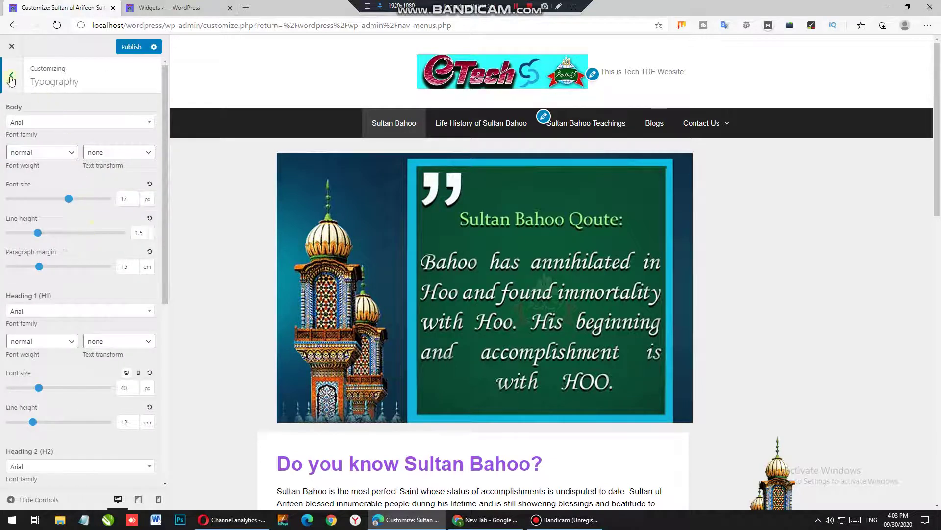
click(11, 78)
scroll(372, 187, down, 3)
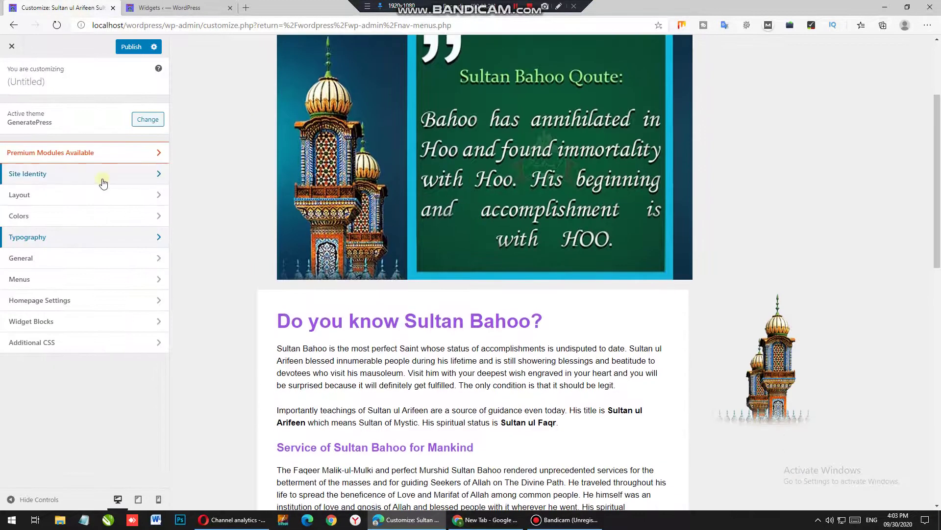
click(104, 265)
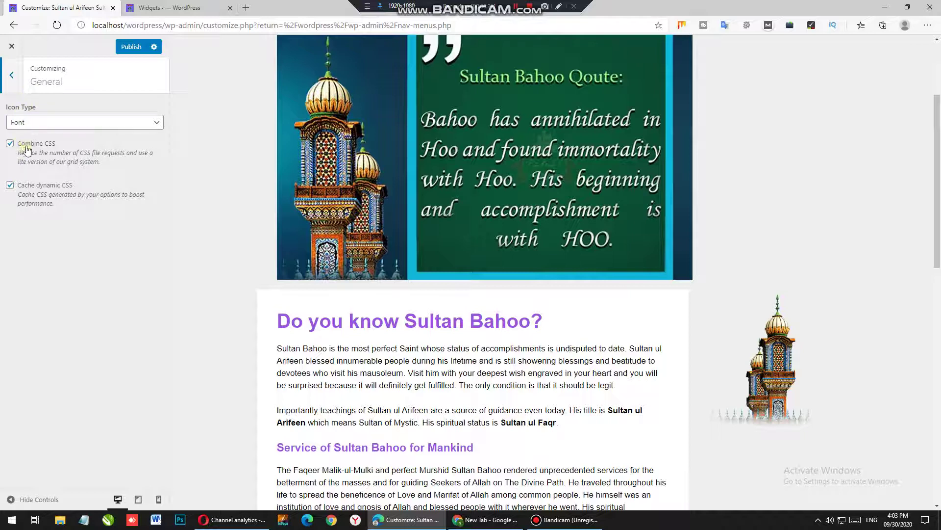
click(12, 77)
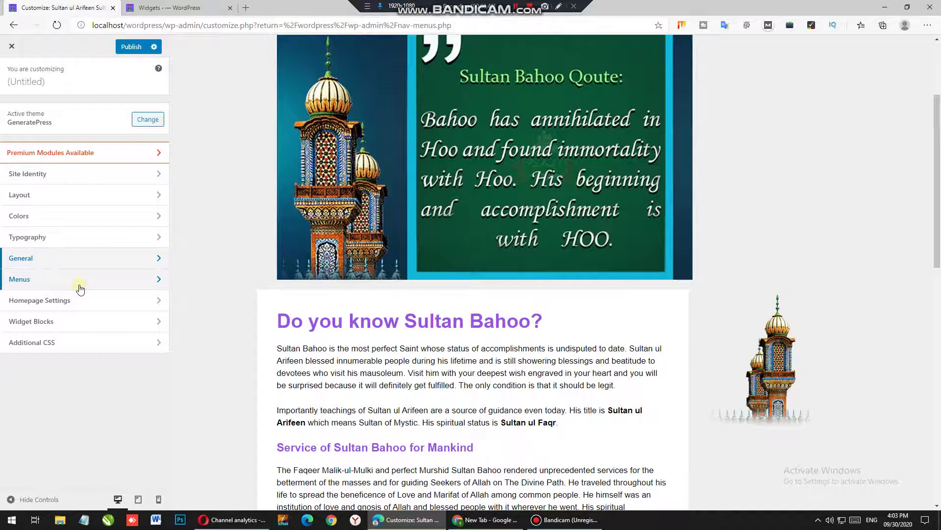
Review the site's Menus settings and compare them with the navigation bar in the homepage preview
click(129, 286)
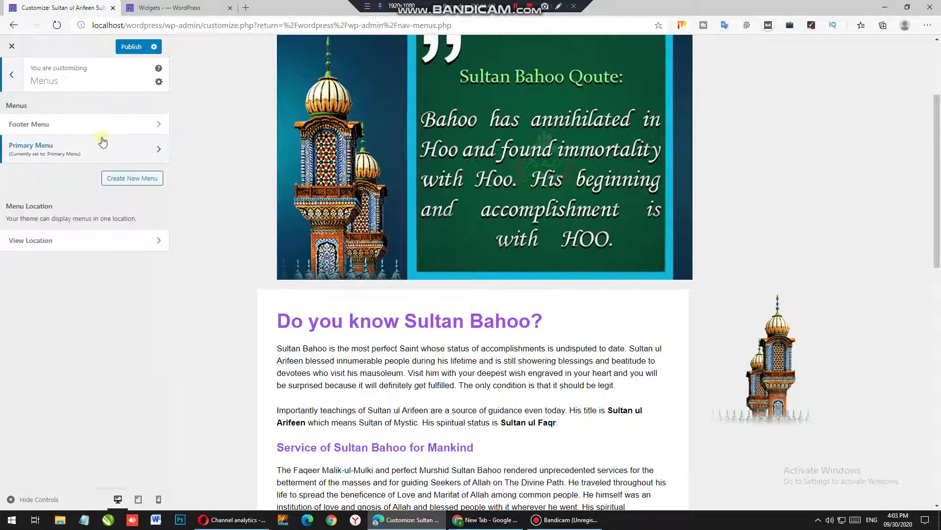
scroll(353, 180, up, 3)
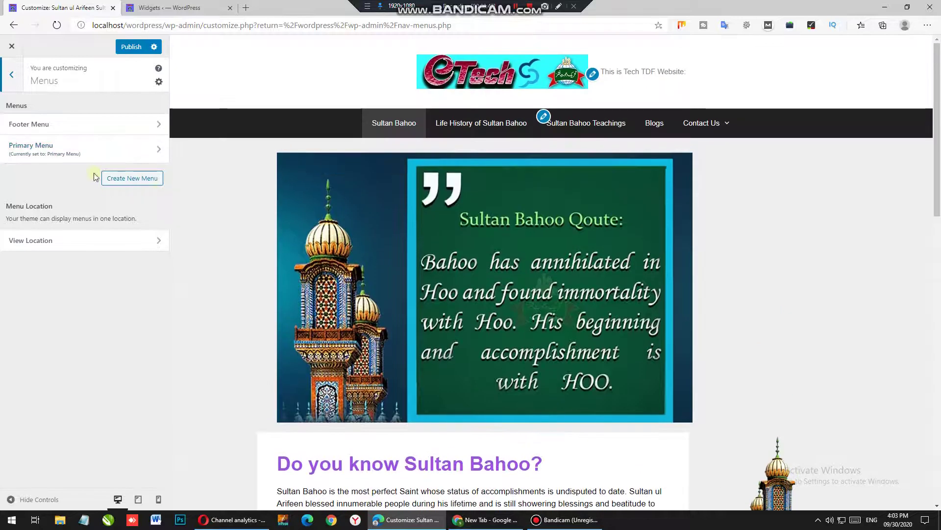
click(12, 76)
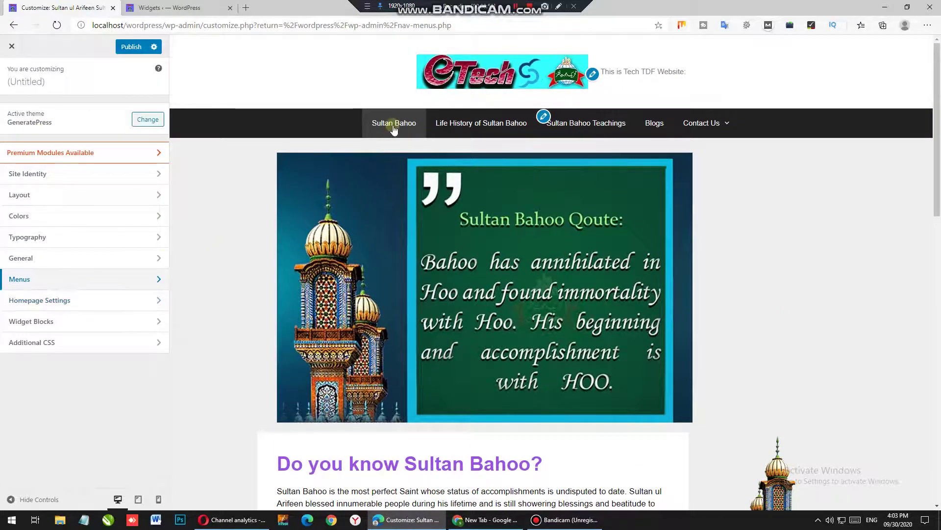
scroll(419, 166, down, 4)
scroll(414, 165, up, 4)
Search the web for "sultan bahoo" in a new browser tab
click(246, 8)
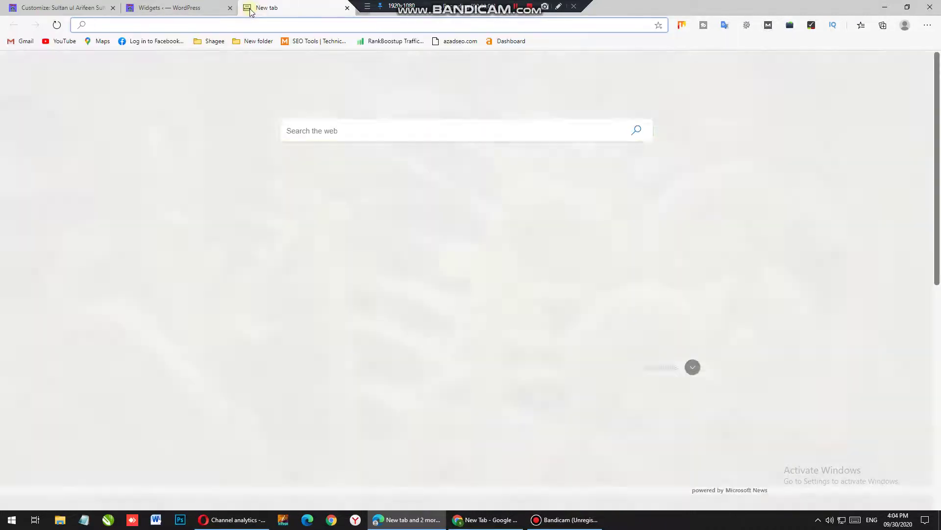
text(sultan-bahoo.net)
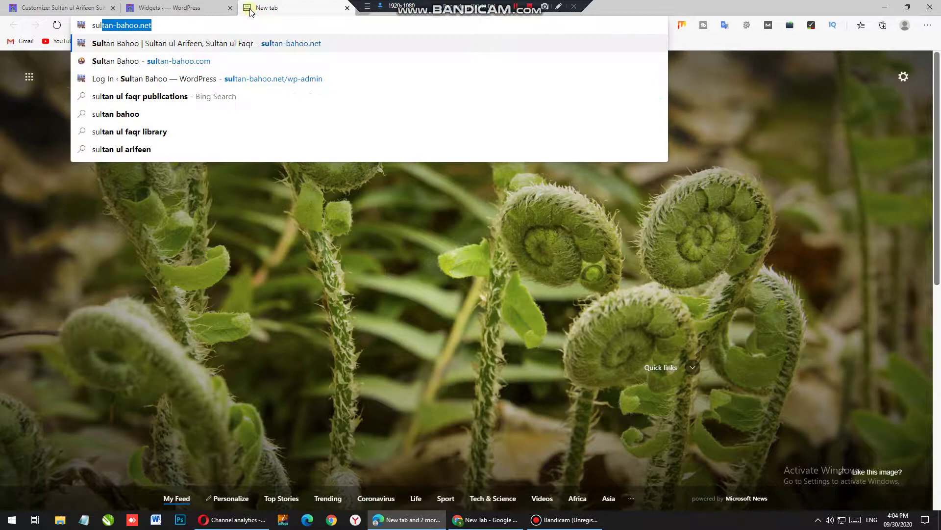
key(Right)
key(BackSpace)
key(BackSpace)
key(BackSpace)
key(BackSpace)
key(BackSpace)
key(BackSpace)
key(BackSpace)
key(BackSpace)
key(BackSpace)
key(BackSpace)
key(BackSpace)
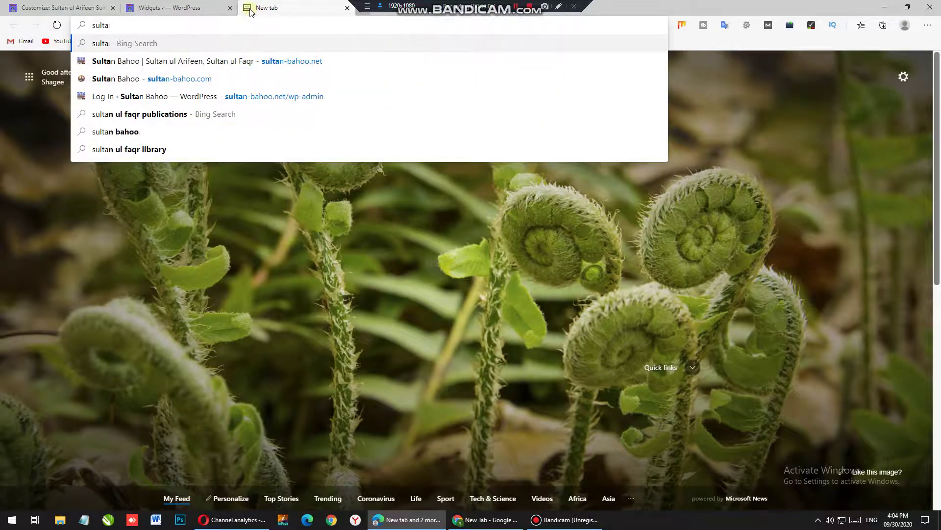
text(n bahoo)
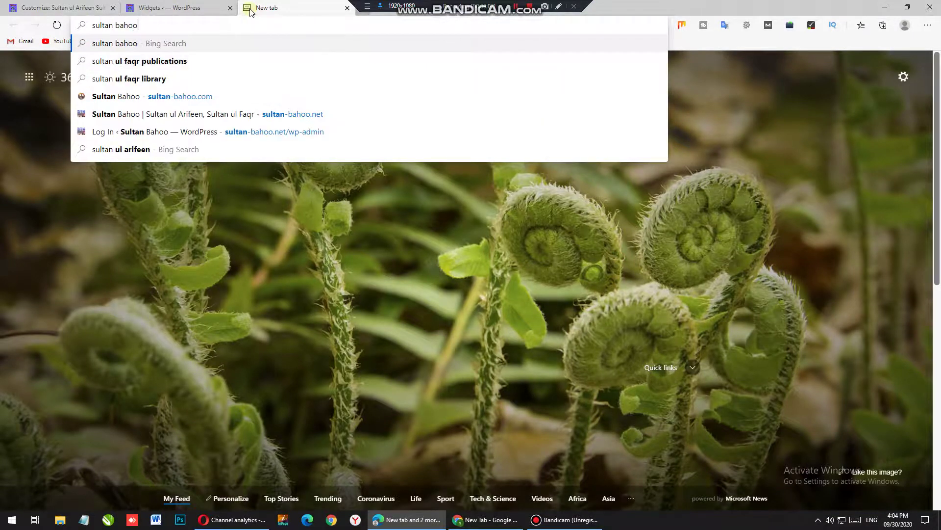
key(Return)
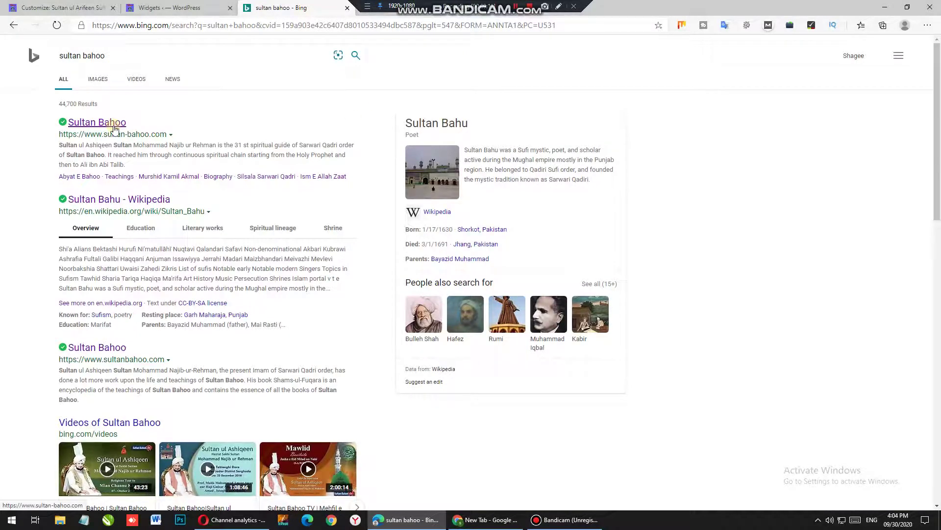
Examine the sultan-bahoo.com homepage from the first search result as an example site, and return to the results
click(113, 126)
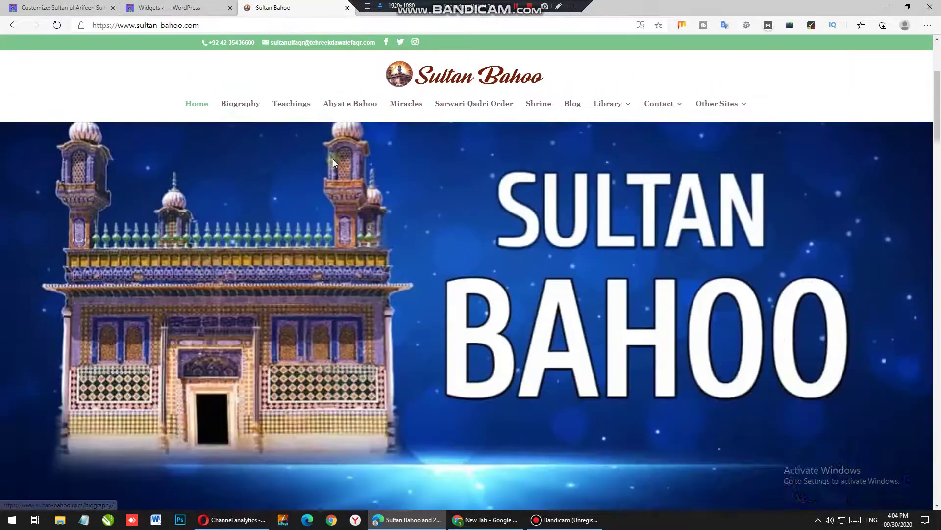
scroll(331, 156, down, 10)
scroll(331, 157, down, 5)
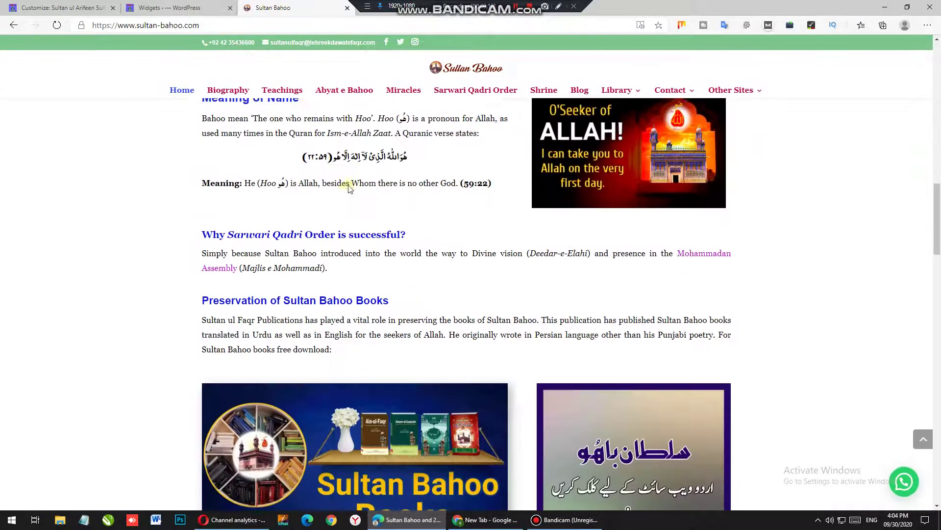
scroll(347, 183, up, 15)
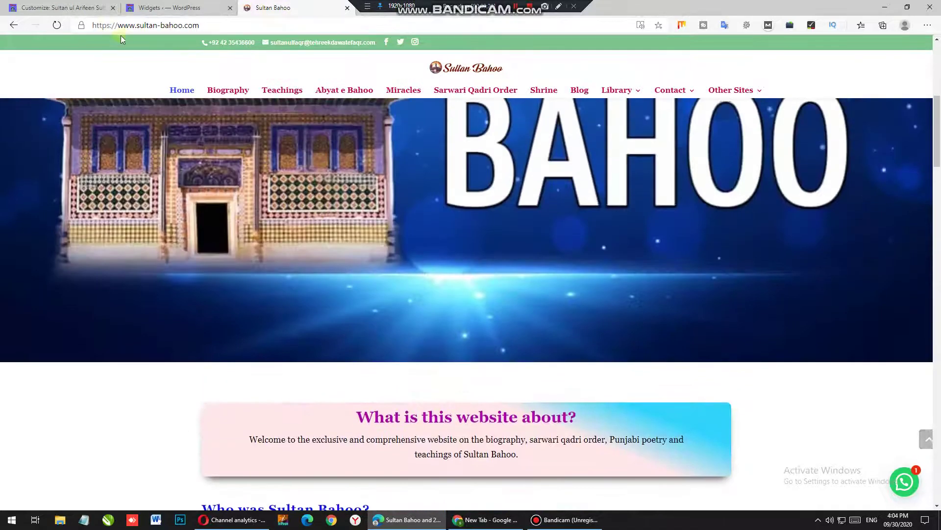
click(15, 24)
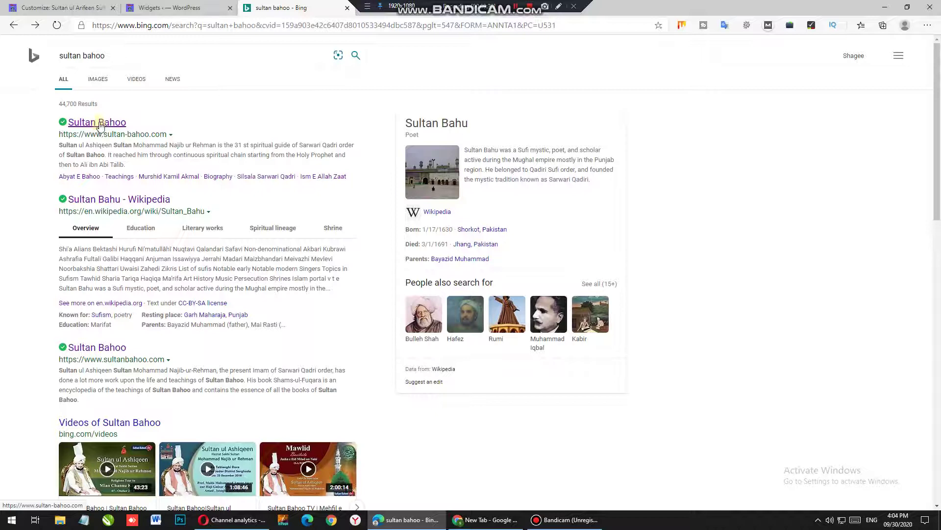
Back in the theme customizer, review Widget Blocks against the footer preview, and look over the Additional CSS section
click(59, 8)
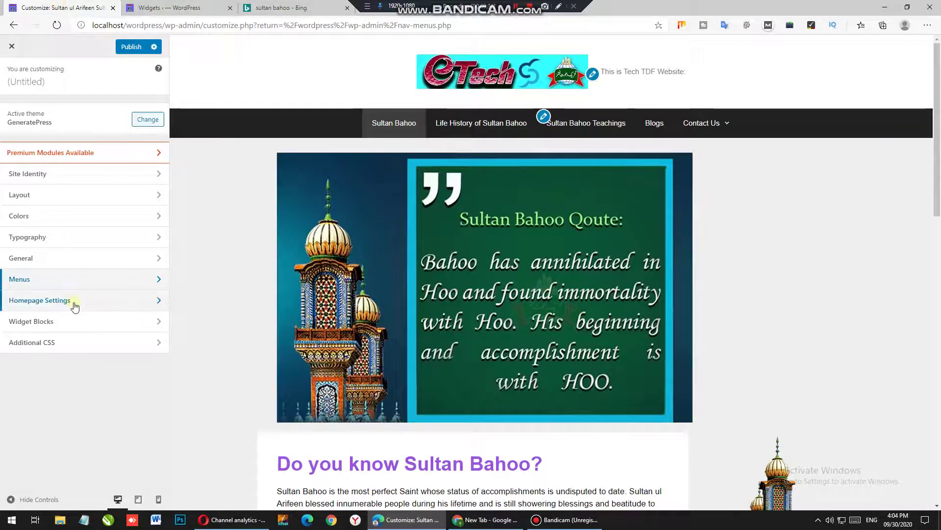
click(76, 323)
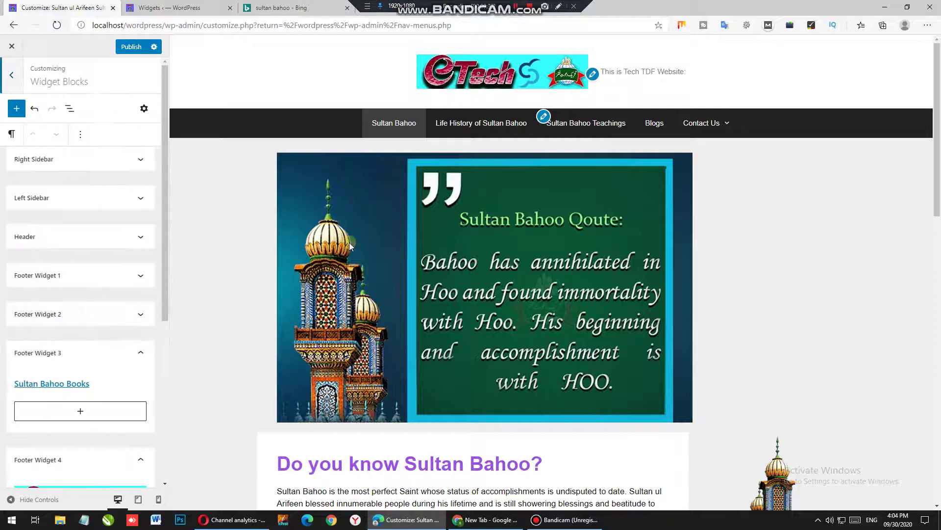
scroll(350, 245, down, 16)
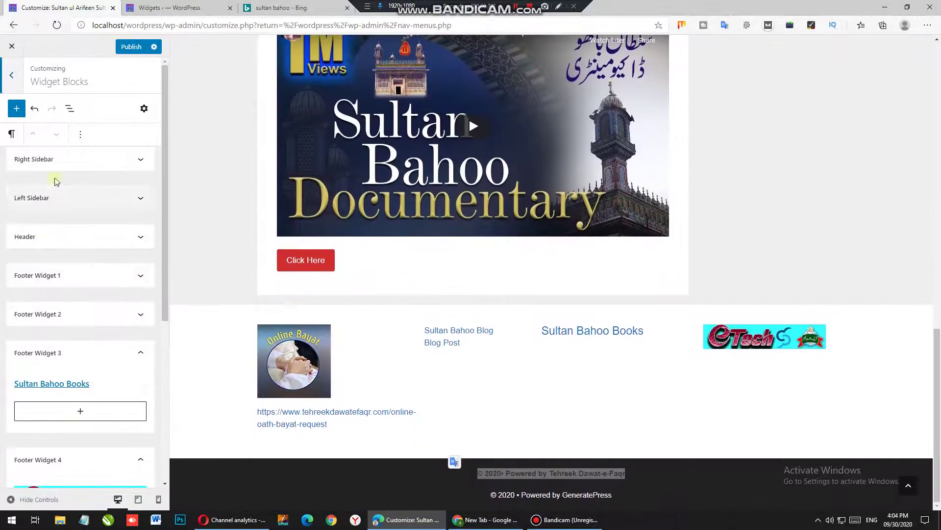
scroll(253, 265, up, 7)
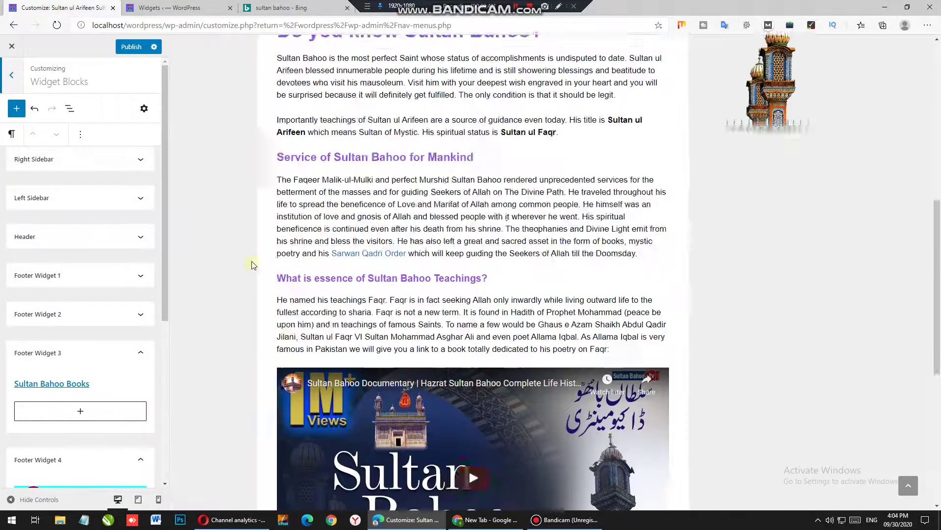
scroll(253, 265, up, 10)
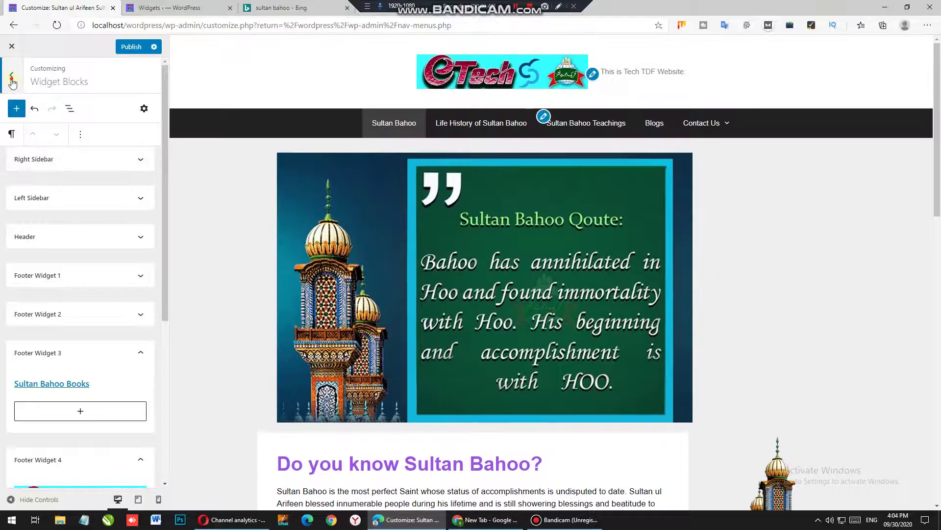
click(11, 79)
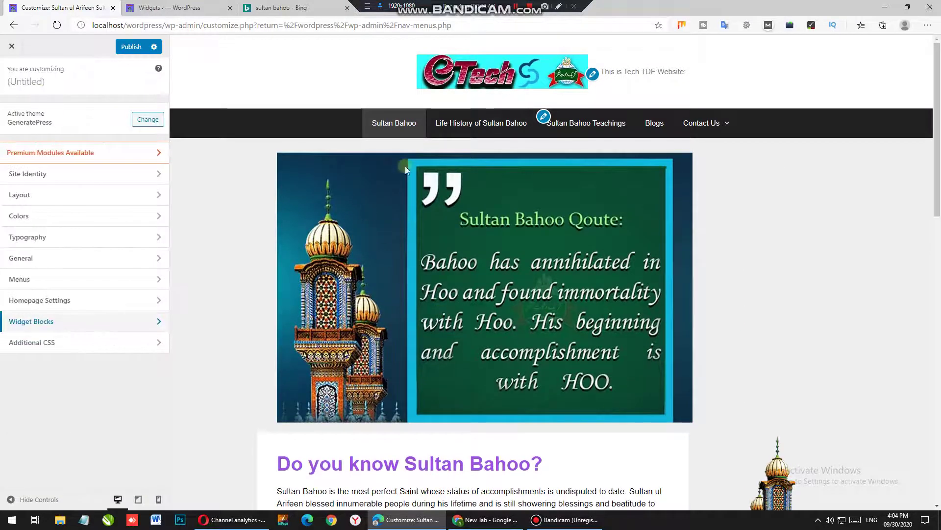
click(121, 343)
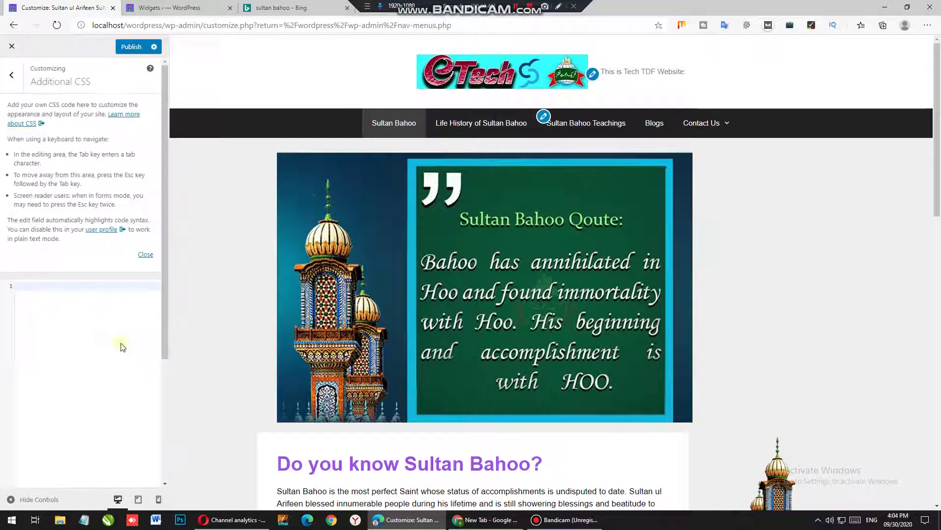
click(10, 78)
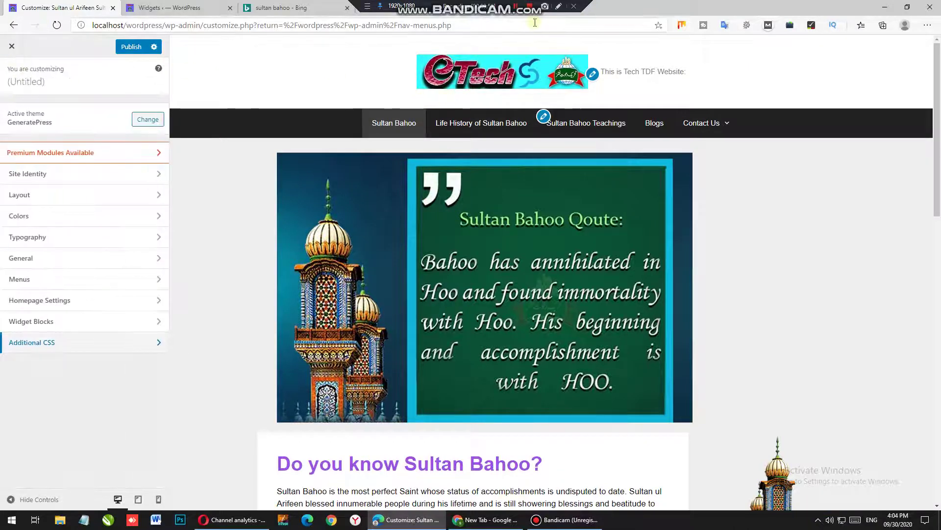